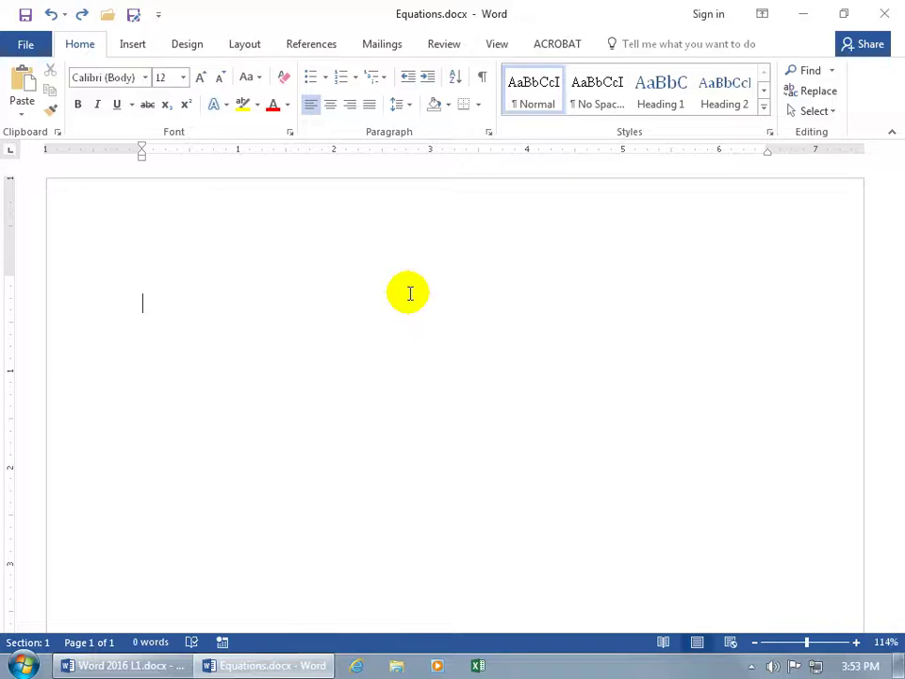
Step: Add an empty equation placeholder to Equations.docx using Insert New Equation from the Equation gallery
{"action": "left_click", "coordinate": [134, 45]}
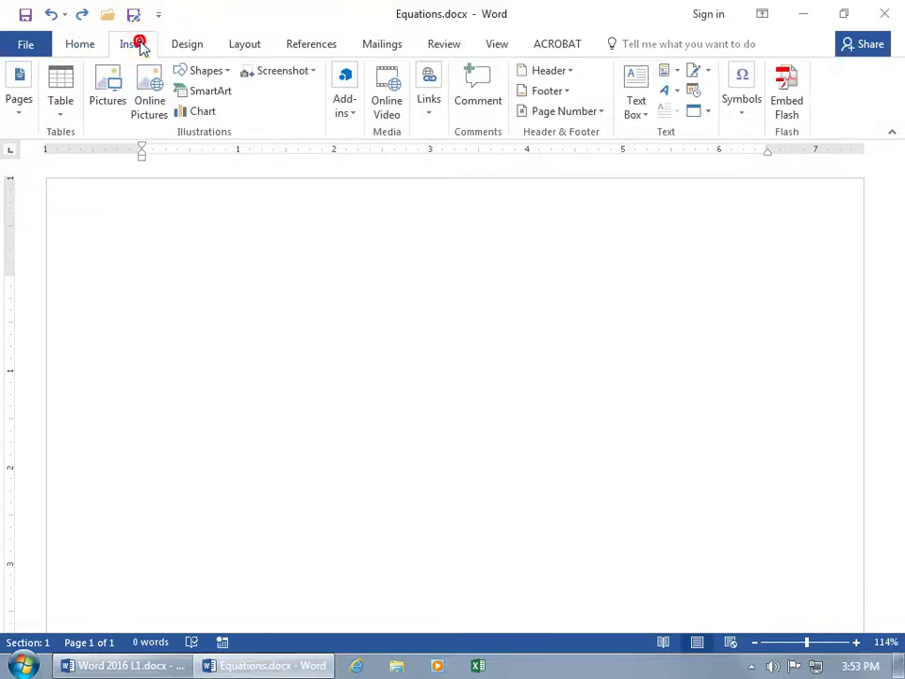
{"action": "left_click", "coordinate": [743, 115]}
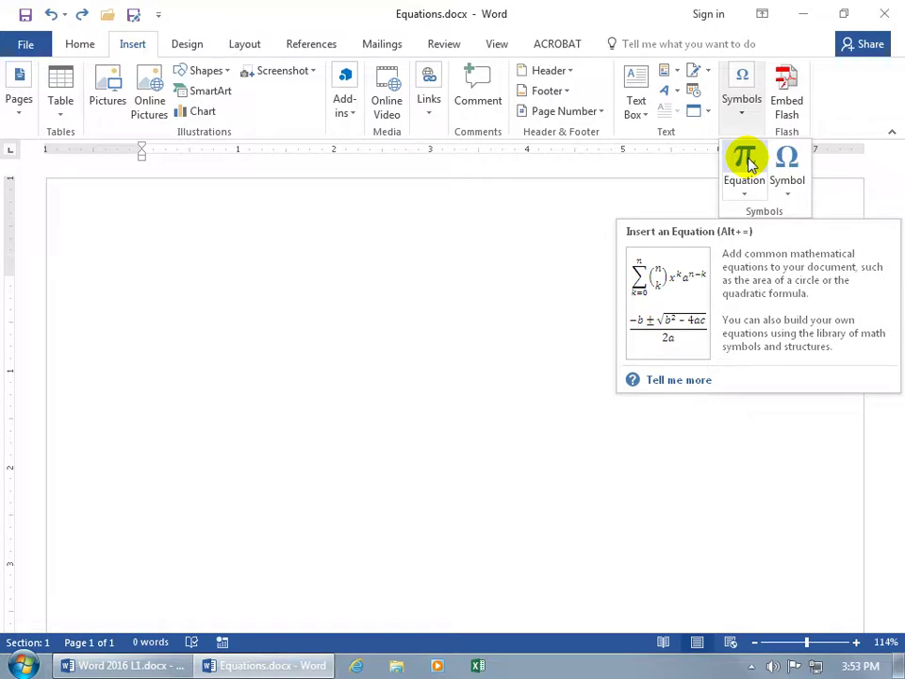
{"action": "left_click", "coordinate": [751, 192]}
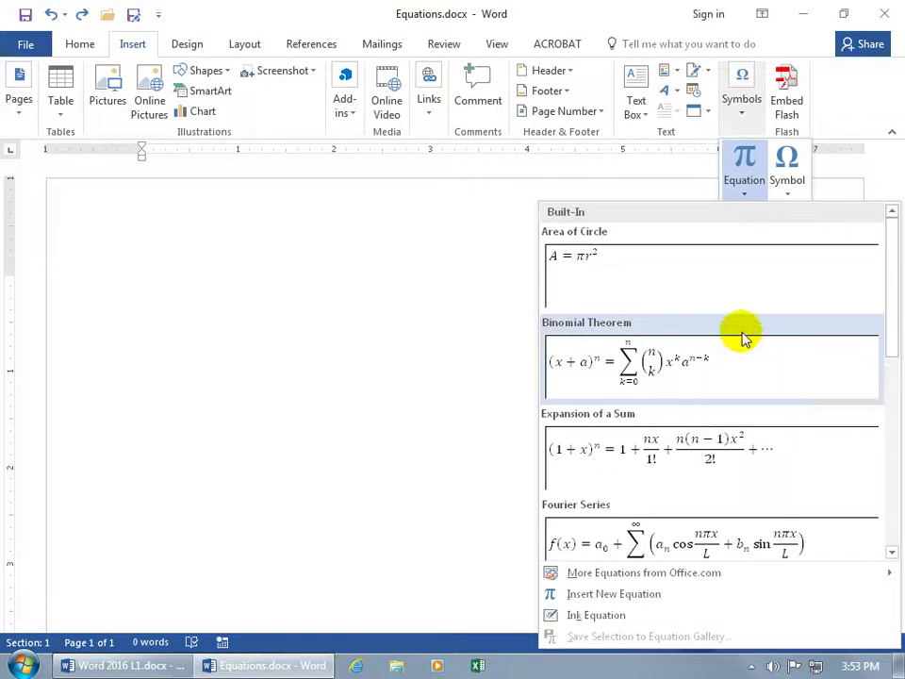
{"action": "left_click", "coordinate": [744, 162]}
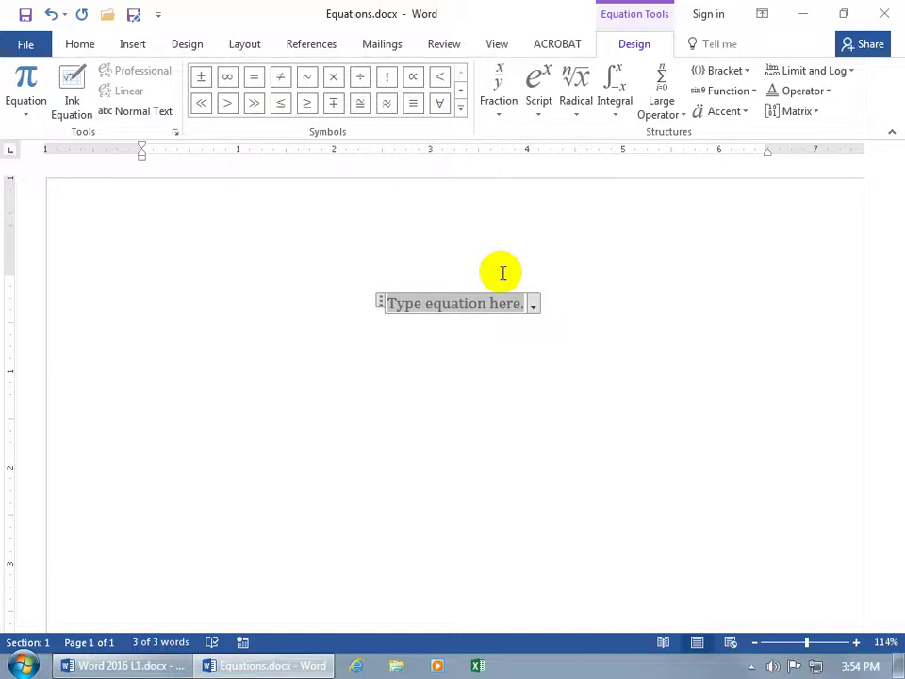
Step: Type A= and add round brackets holding a stacked fraction
{"action": "type", "text": "A="}
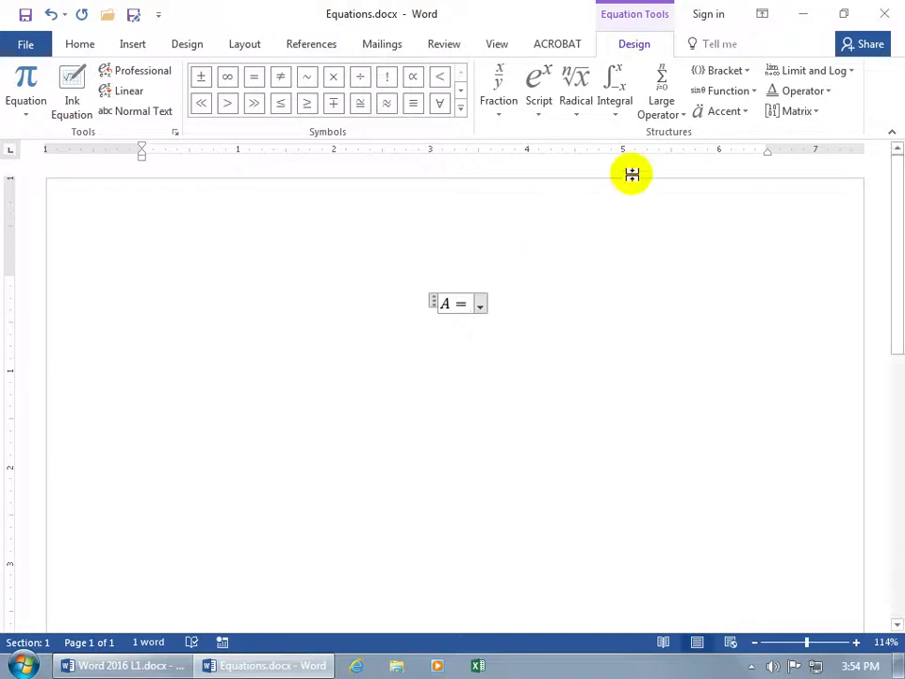
{"action": "left_click", "coordinate": [745, 73]}
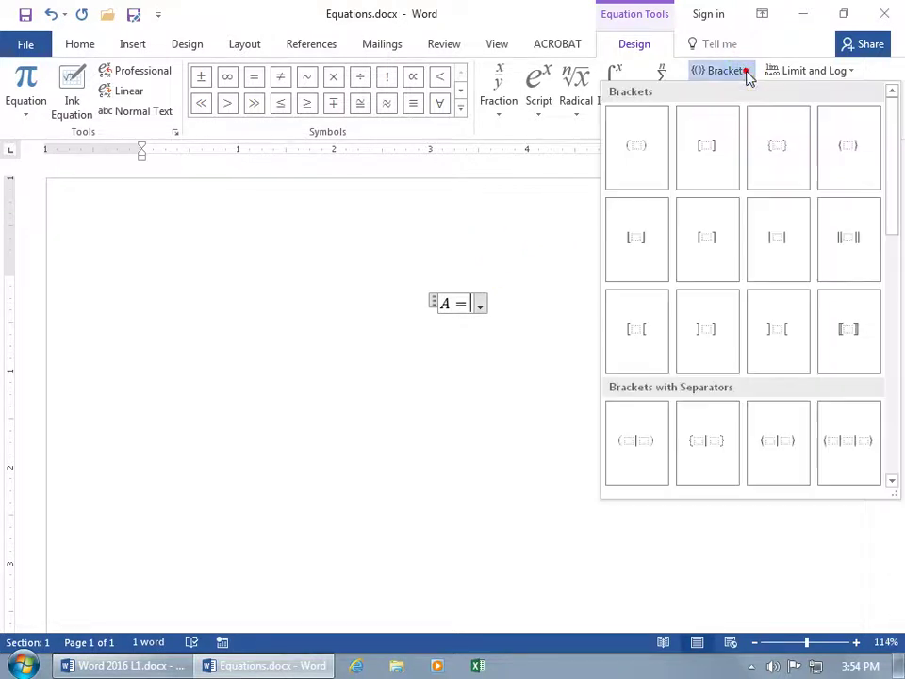
{"action": "left_click", "coordinate": [644, 156]}
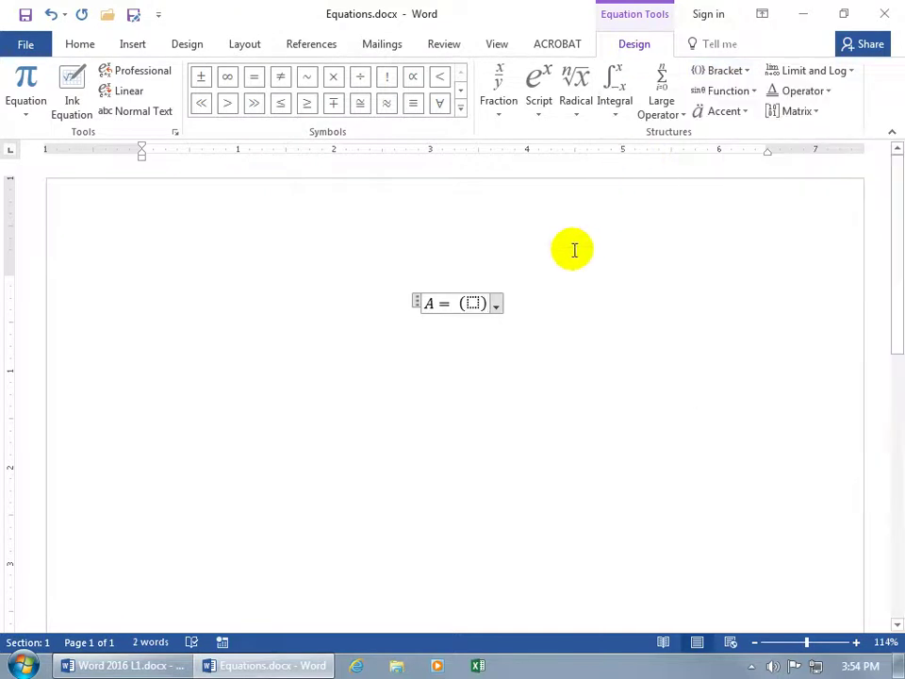
{"action": "left_click", "coordinate": [472, 301]}
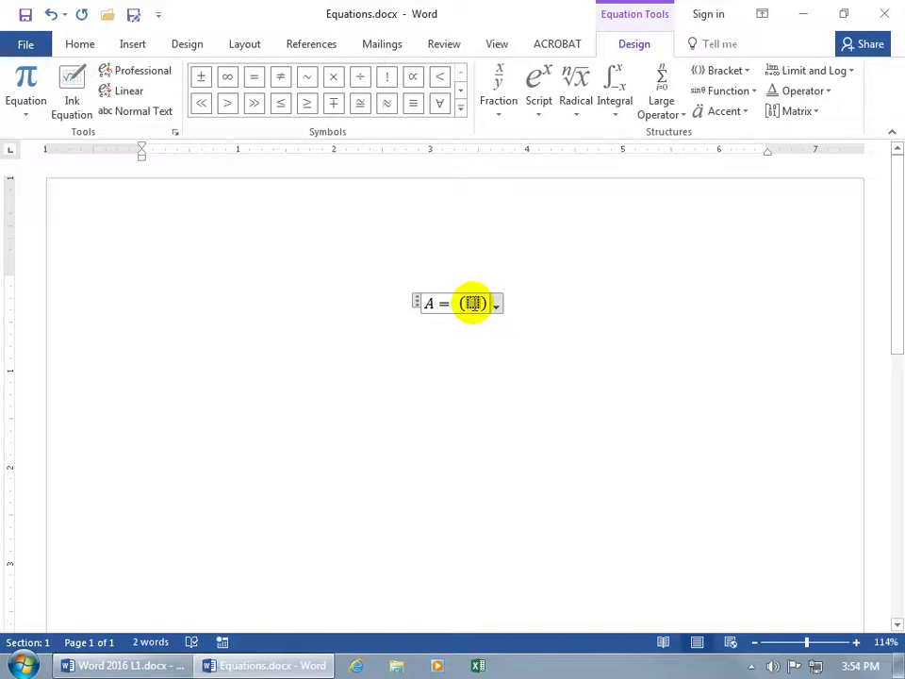
{"action": "left_click", "coordinate": [499, 111]}
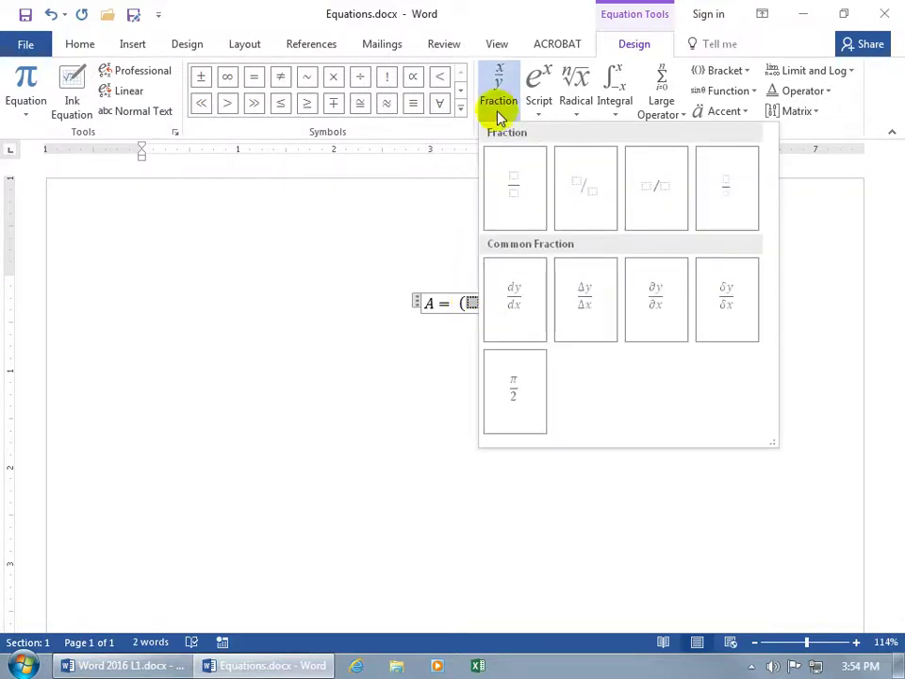
{"action": "left_click", "coordinate": [515, 186]}
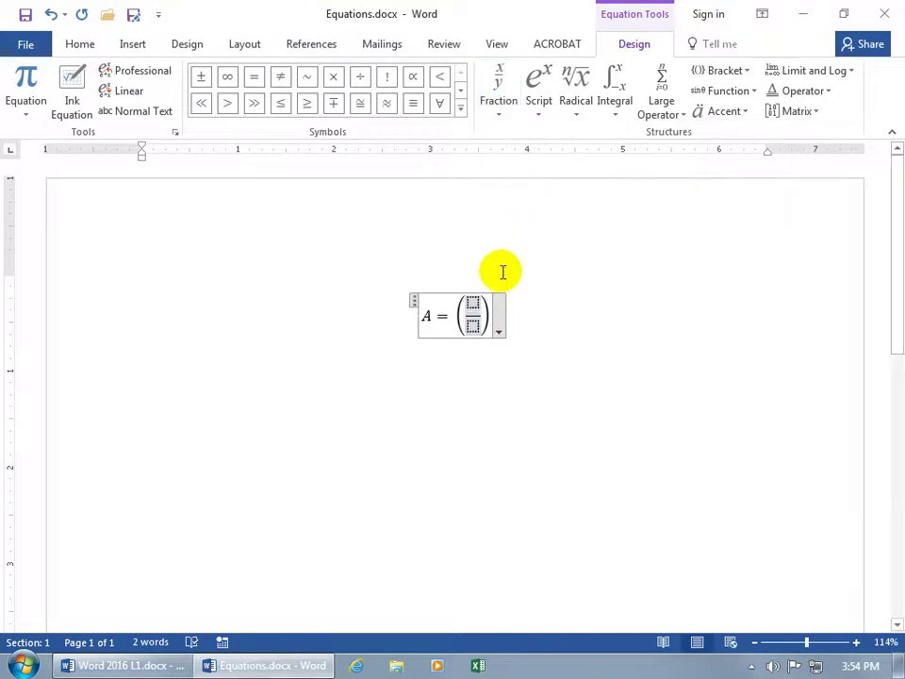
Step: Fill the fraction with P-Mq in the numerator and i in the denominator
{"action": "left_click", "coordinate": [473, 303]}
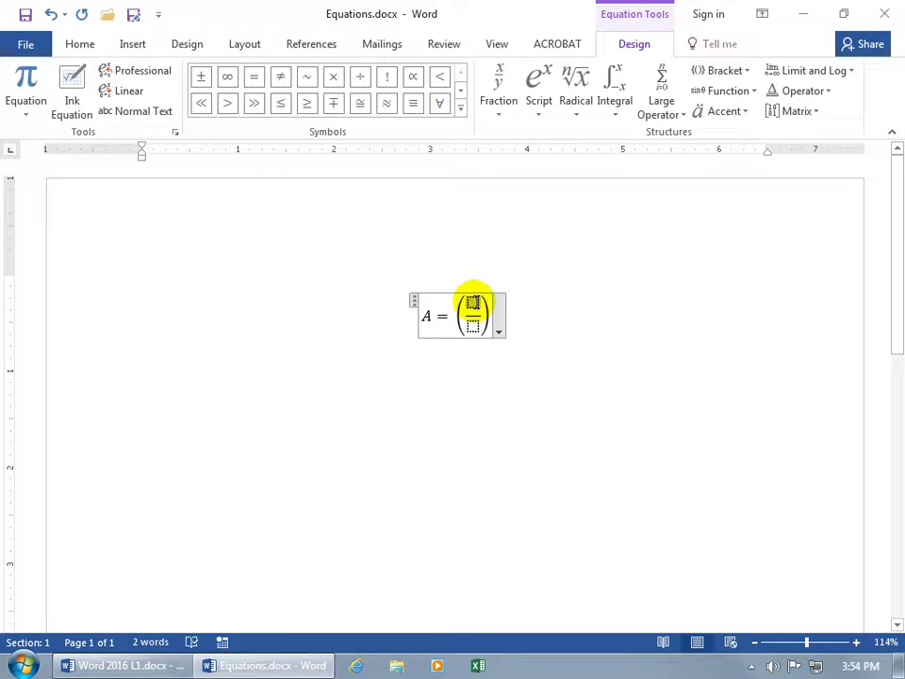
{"action": "type", "text": "P-Mq"}
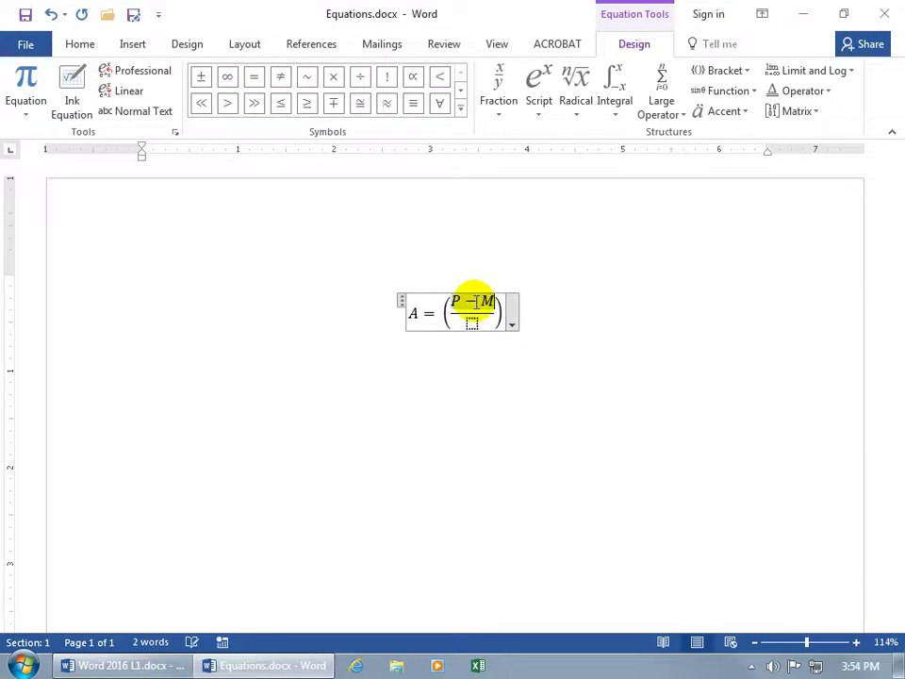
{"action": "left_click", "coordinate": [471, 323]}
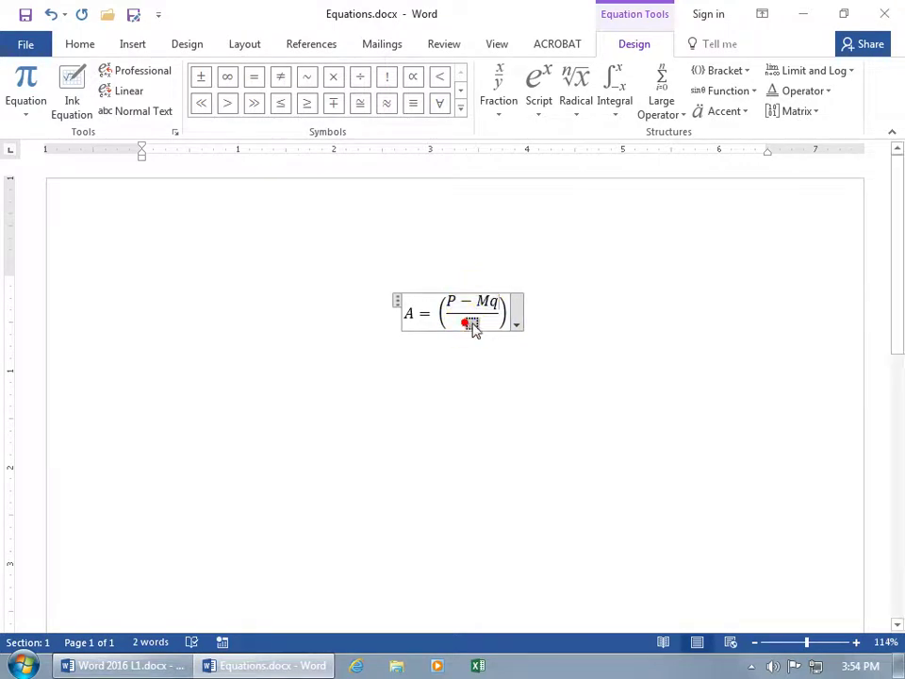
{"action": "type", "text": "i"}
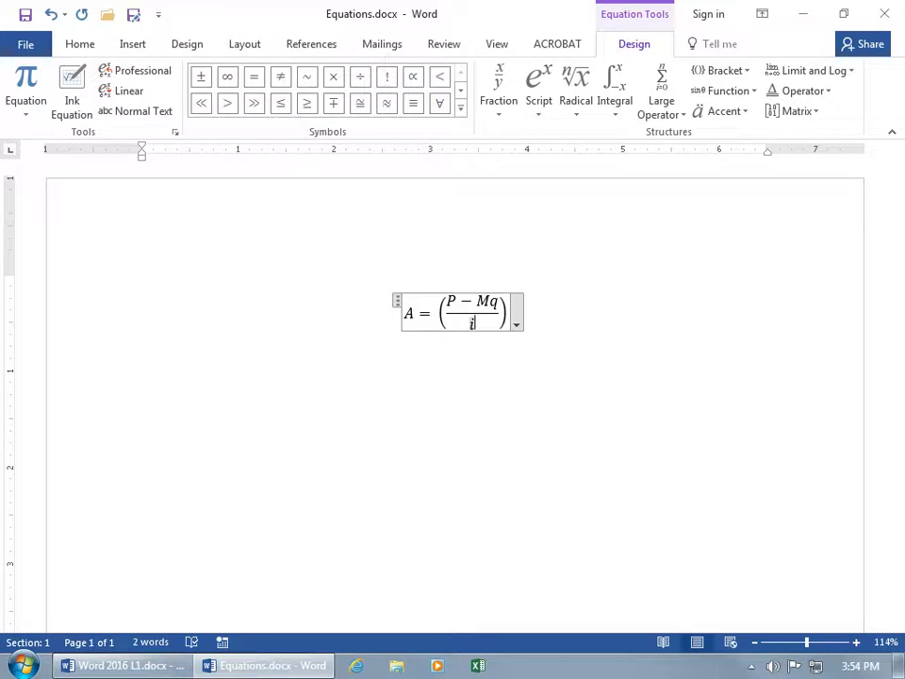
Step: Switch the equation to Linear form, then back to Professional form
{"action": "left_click", "coordinate": [516, 323]}
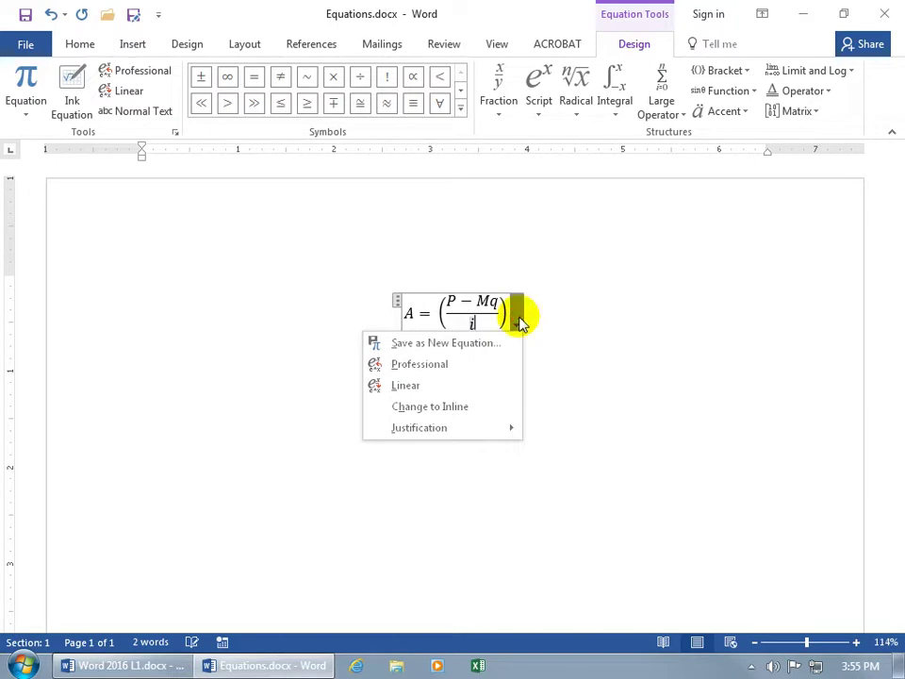
{"action": "left_click", "coordinate": [476, 389]}
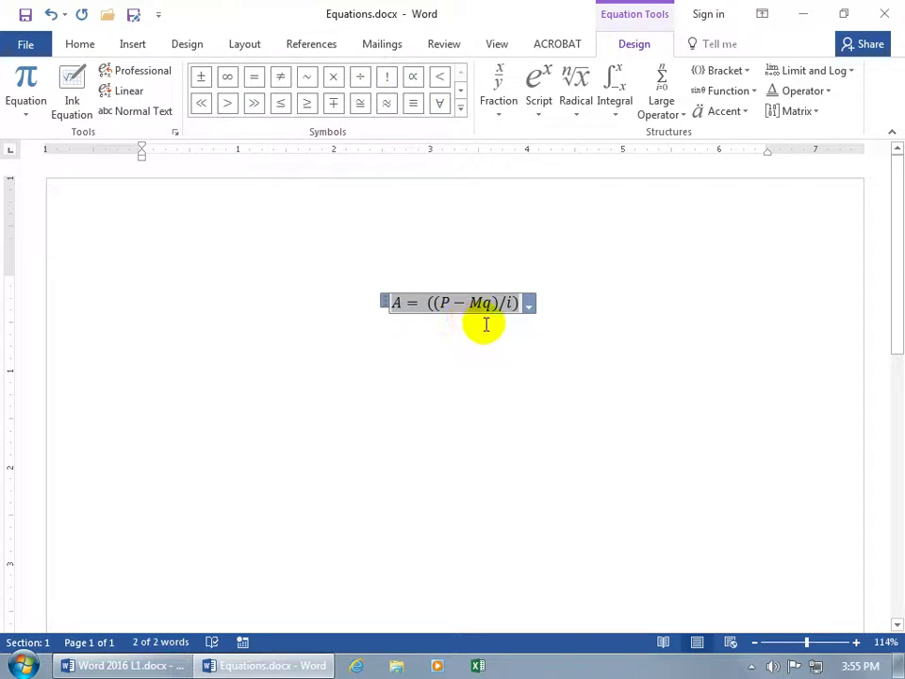
{"action": "left_click", "coordinate": [530, 307]}
{"action": "left_click", "coordinate": [497, 348]}
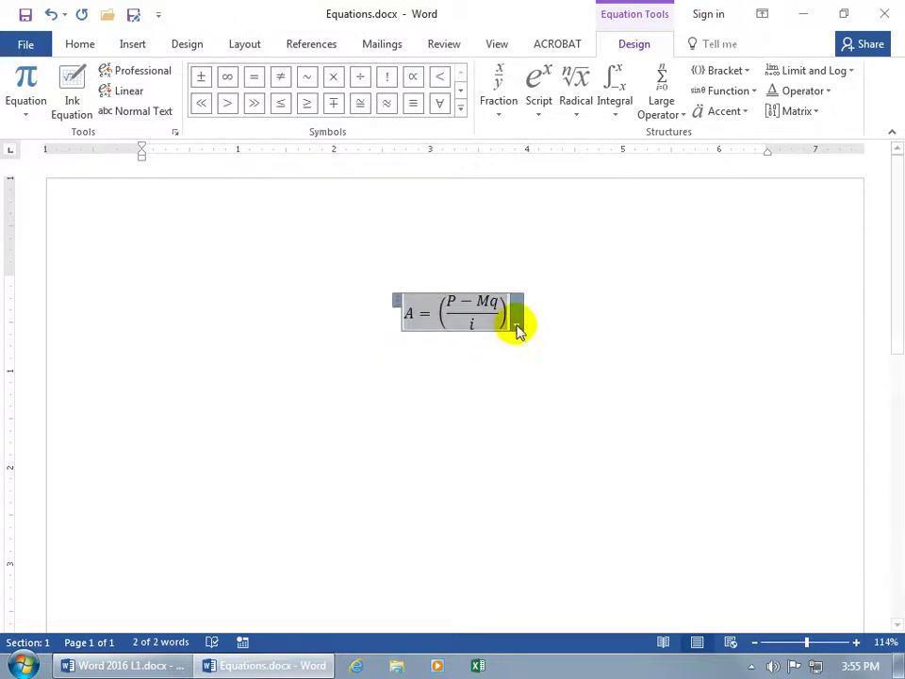
Step: Left-justify the equation, then centre it with the Home tab's Center alignment
{"action": "left_click", "coordinate": [516, 322]}
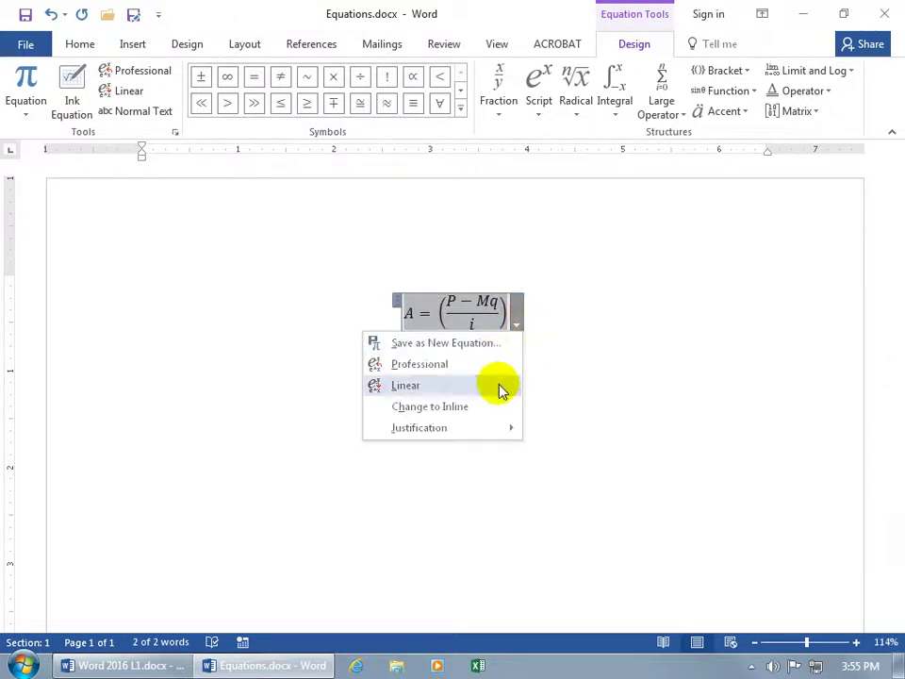
{"action": "mouse_move", "coordinate": [498, 434]}
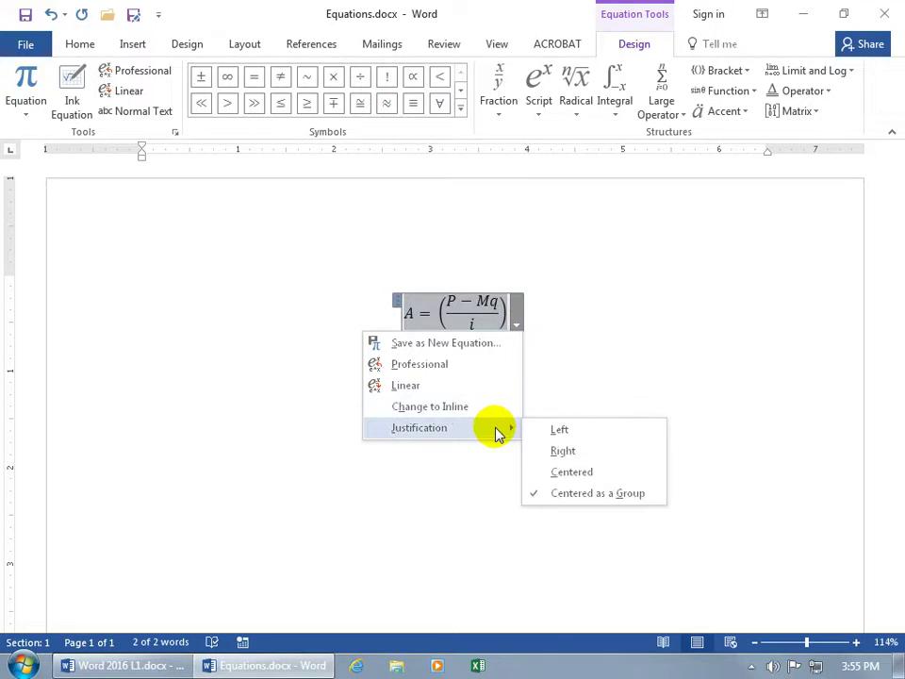
{"action": "left_click", "coordinate": [556, 429]}
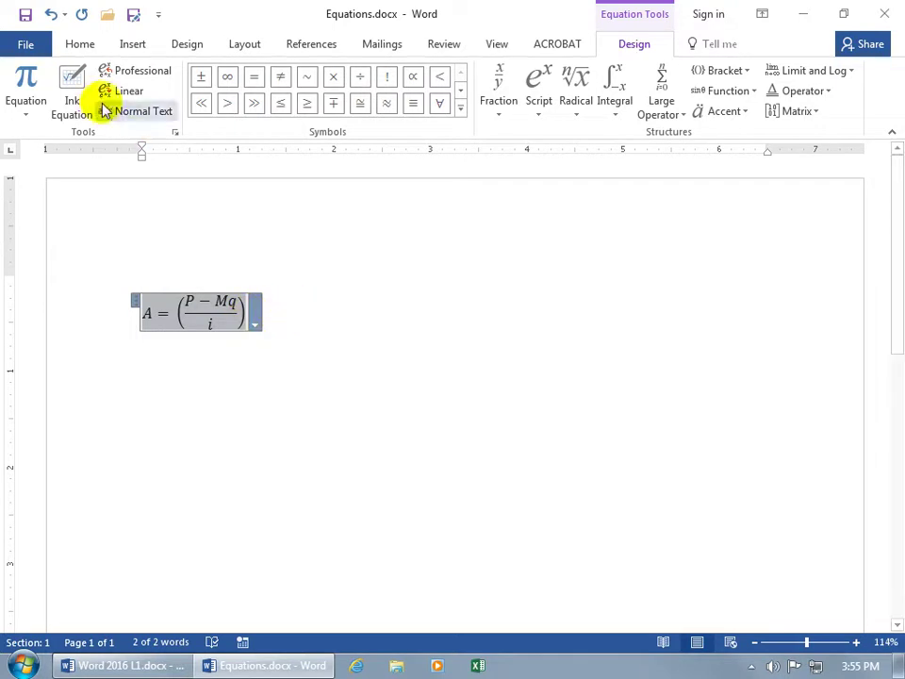
{"action": "left_click", "coordinate": [84, 44]}
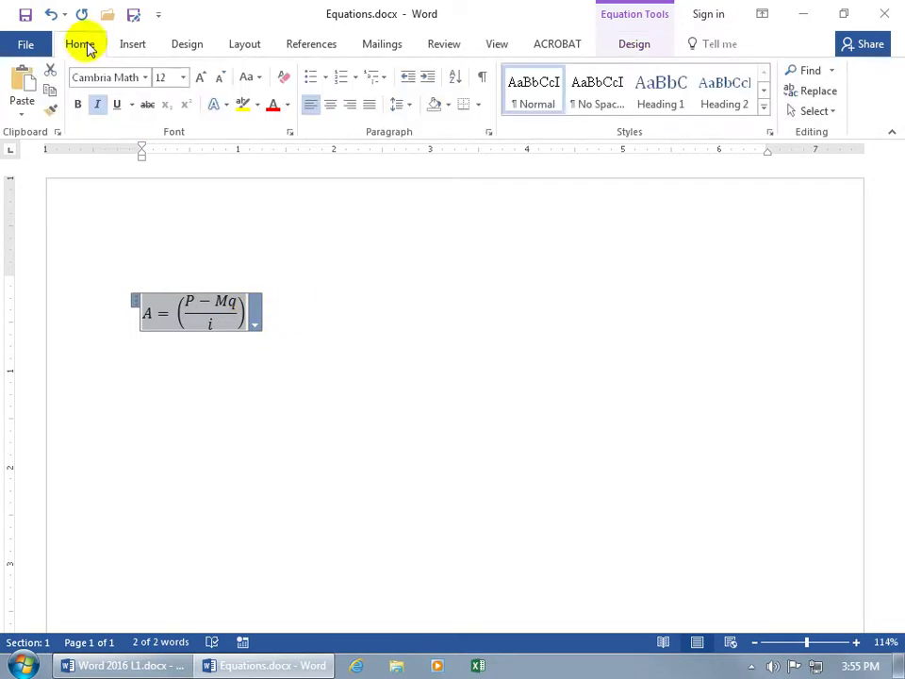
{"action": "left_click", "coordinate": [332, 104]}
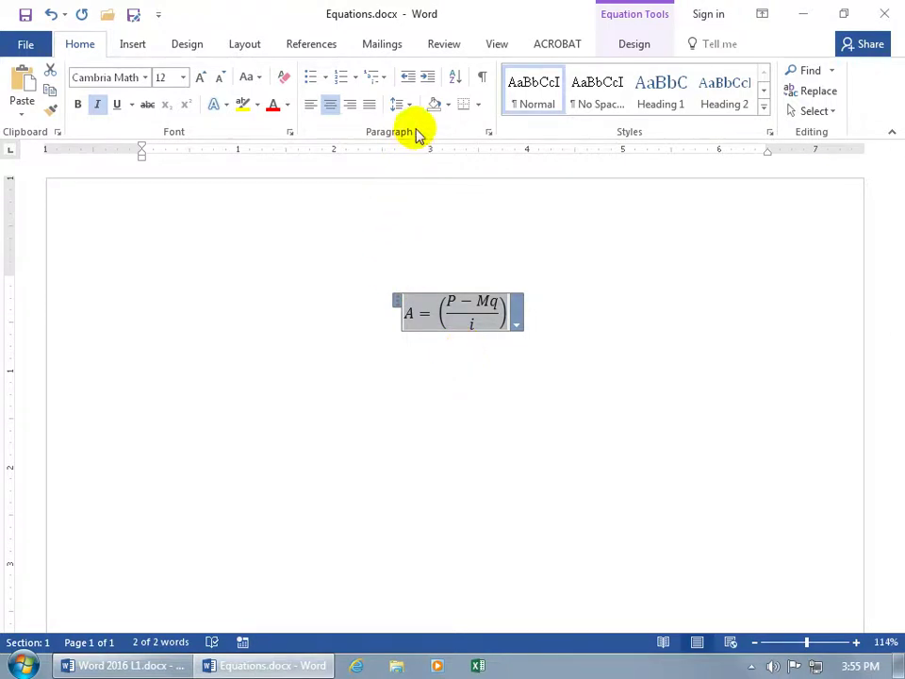
Step: Show paragraph marks, drag the equation below the empty paragraphs, then delete it and undo
{"action": "left_click", "coordinate": [482, 81]}
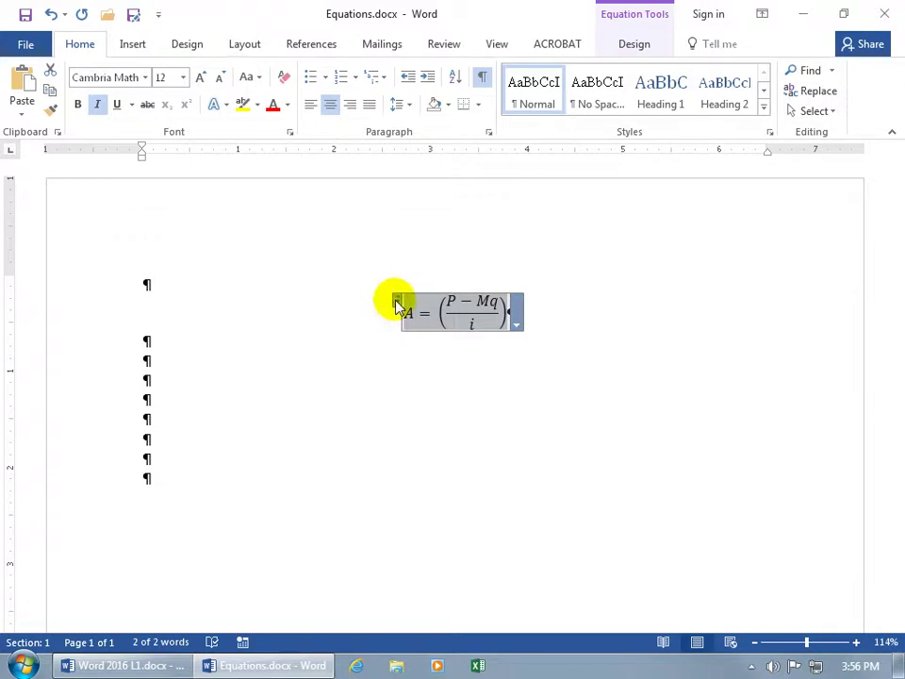
{"action": "left_click_drag", "start_coordinate": [396, 300], "coordinate": [178, 474]}
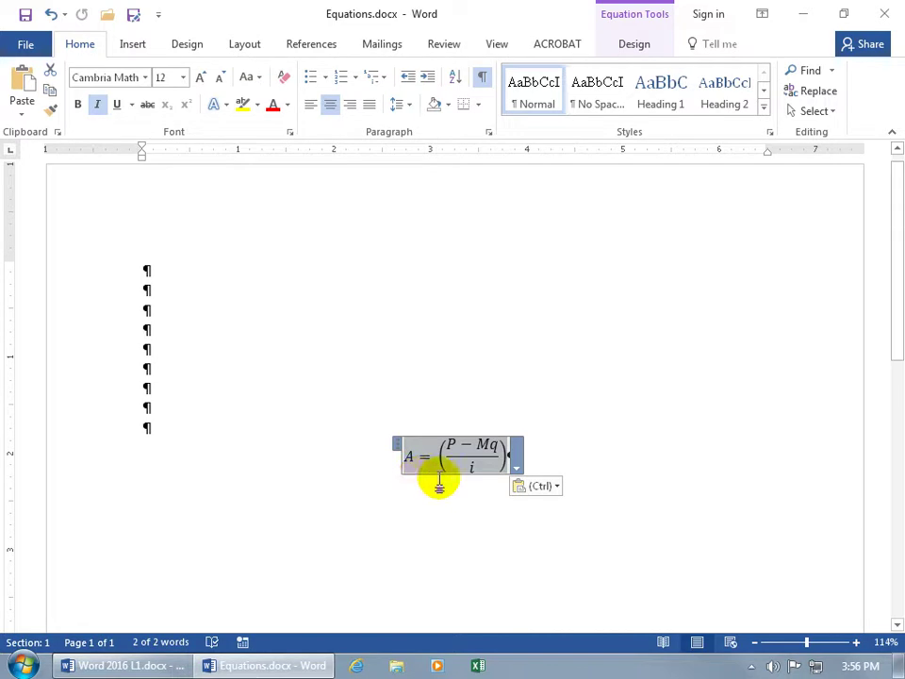
{"action": "key", "text": "Delete"}
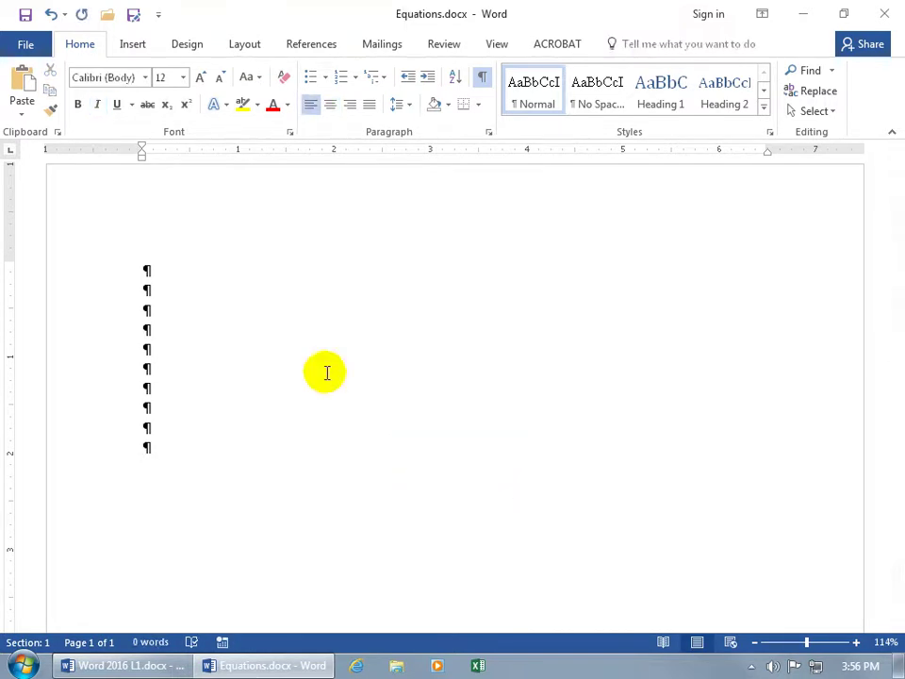
{"action": "left_click", "coordinate": [51, 16]}
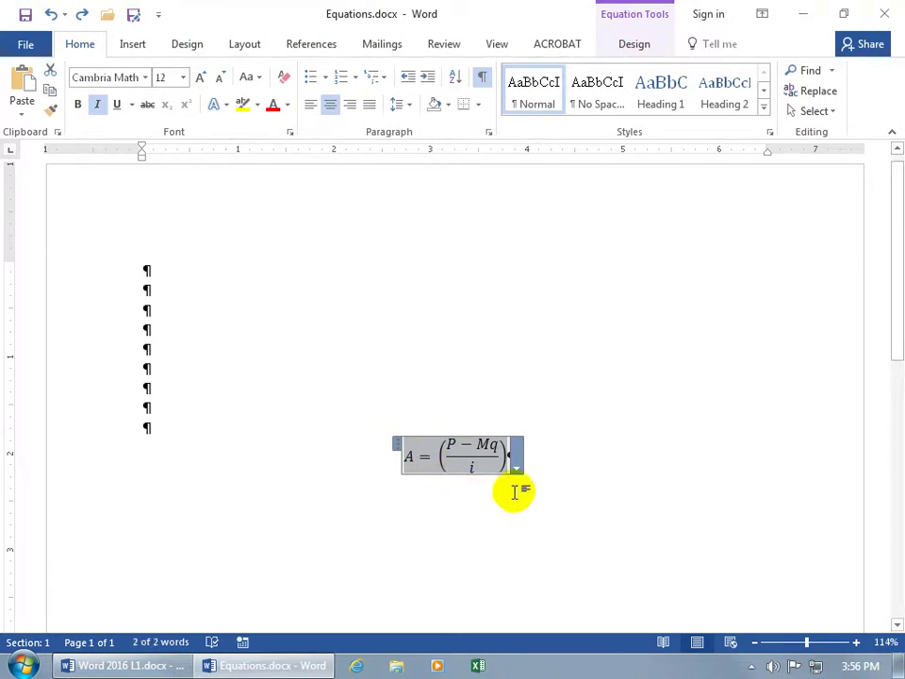
Step: Save the equation as a new building block named 'Spiffy Eq.' in the Equations gallery
{"action": "left_click", "coordinate": [516, 465]}
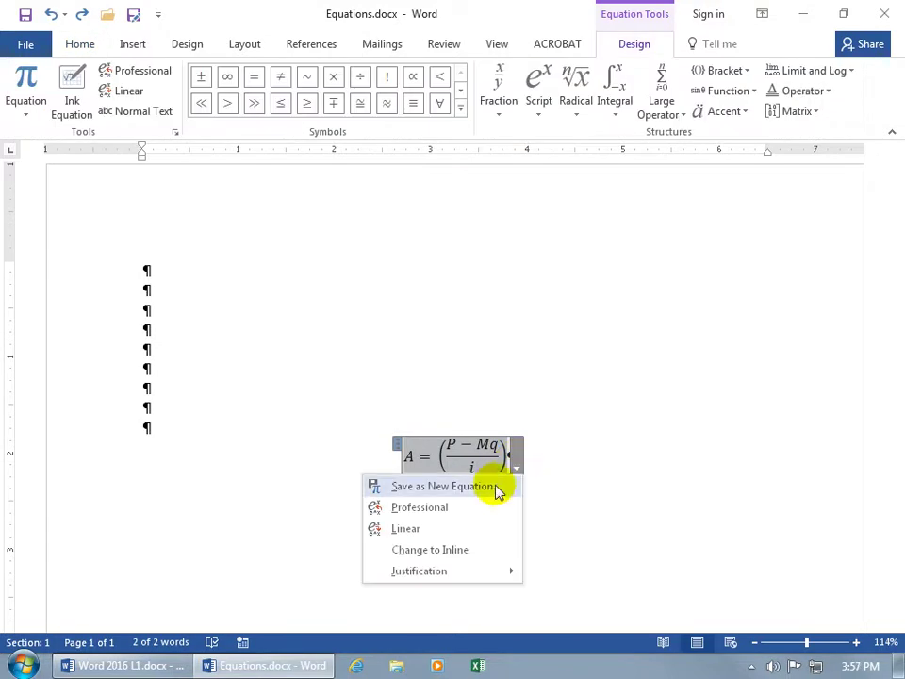
{"action": "left_click", "coordinate": [490, 490]}
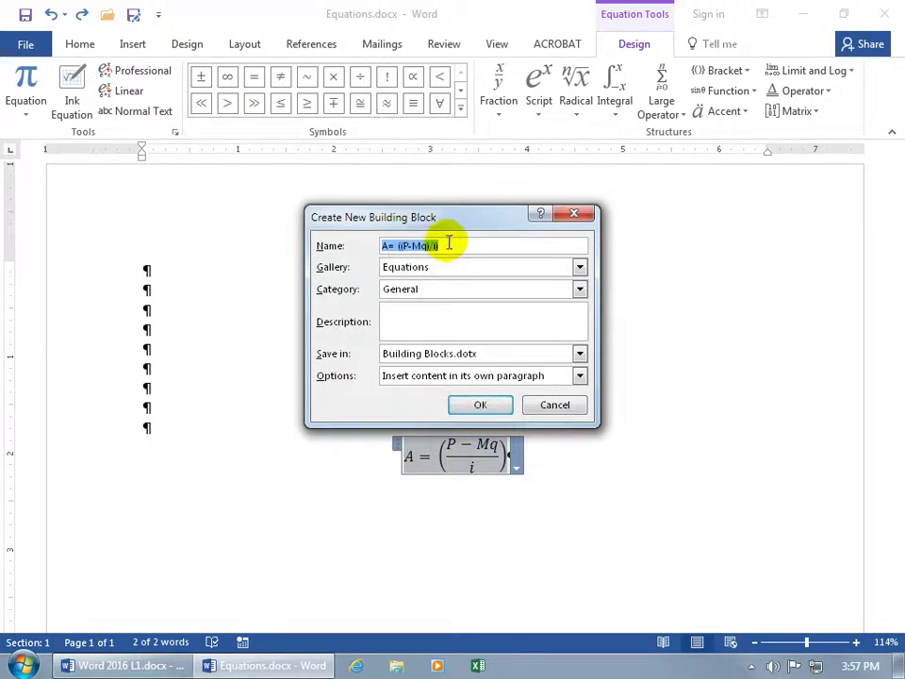
{"action": "key", "text": "BackSpace"}
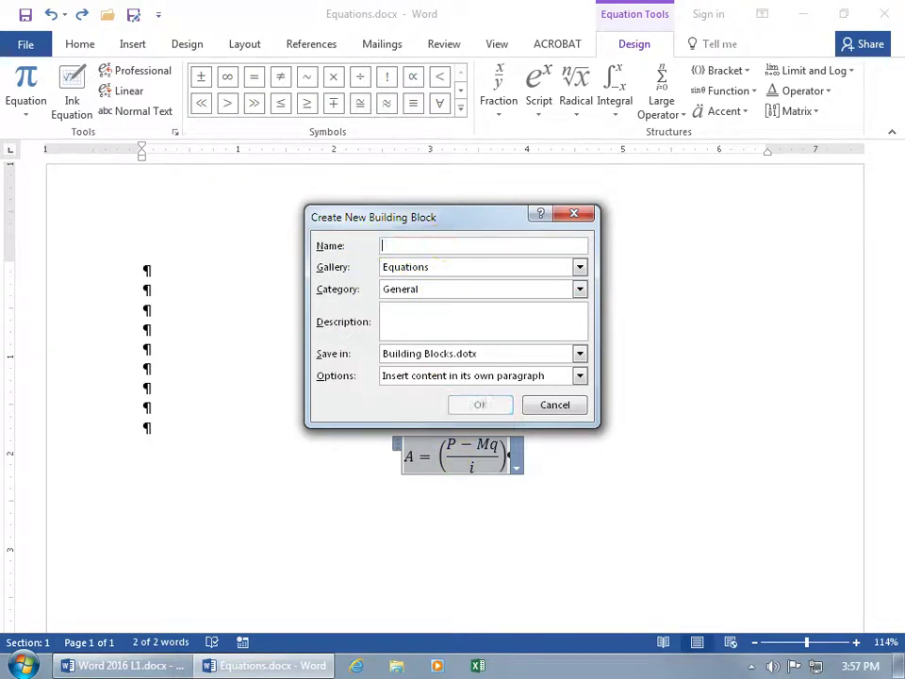
{"action": "type", "text": "Spiff"}
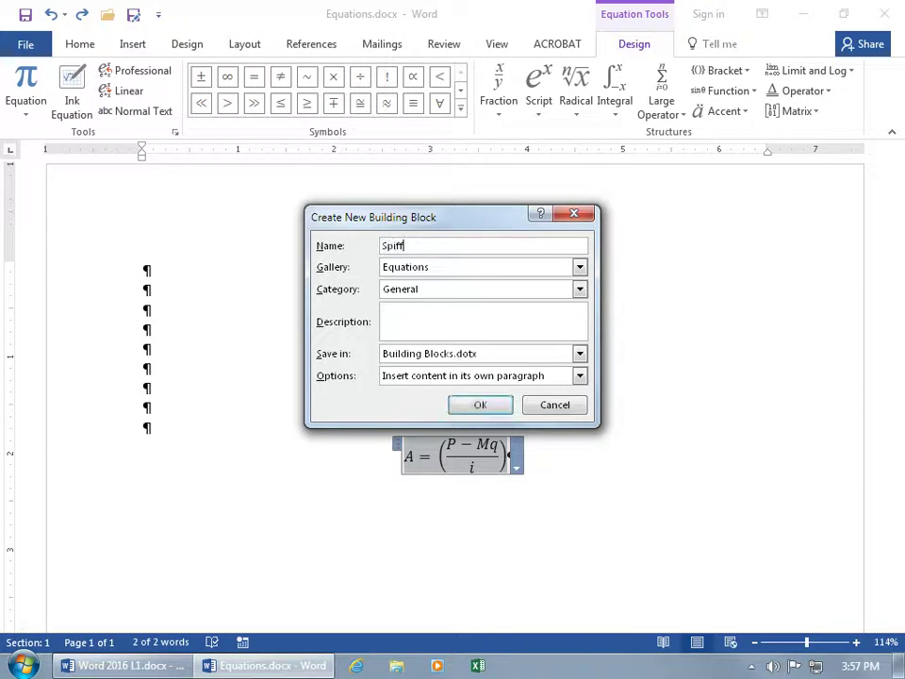
{"action": "type", "text": "y Eq."}
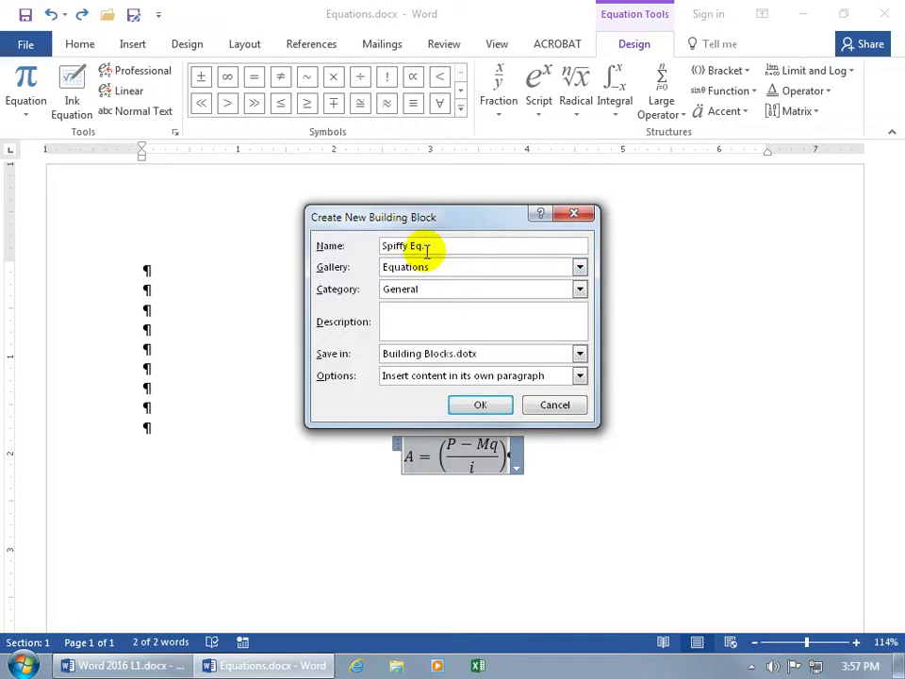
{"action": "left_click", "coordinate": [453, 310]}
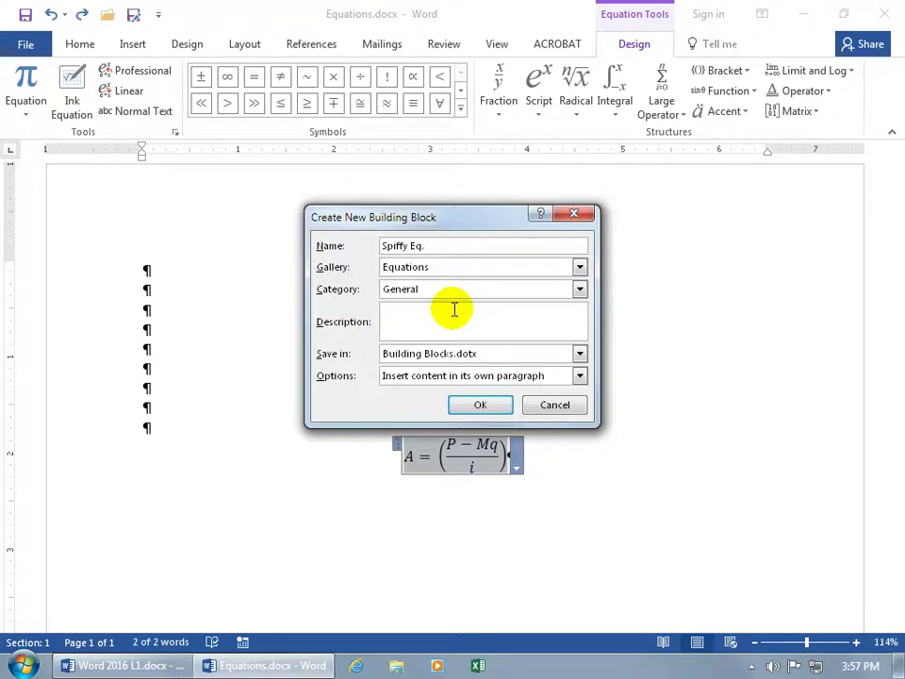
Step: Confirm the new Spiffy Eq. entry, delete the equation from the page, and hide formatting marks
{"action": "left_click", "coordinate": [479, 402]}
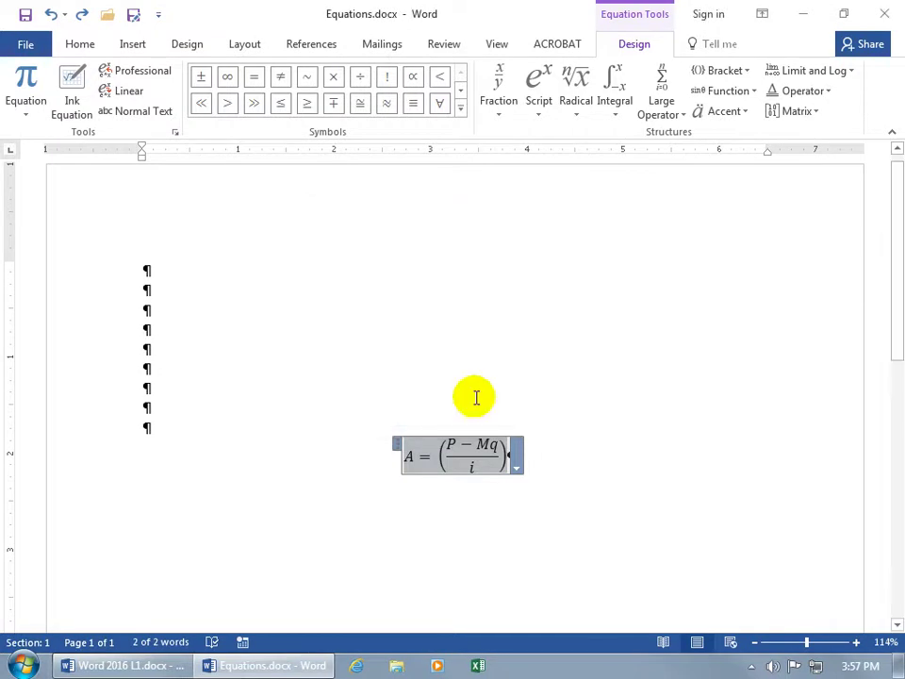
{"action": "key", "text": "Delete"}
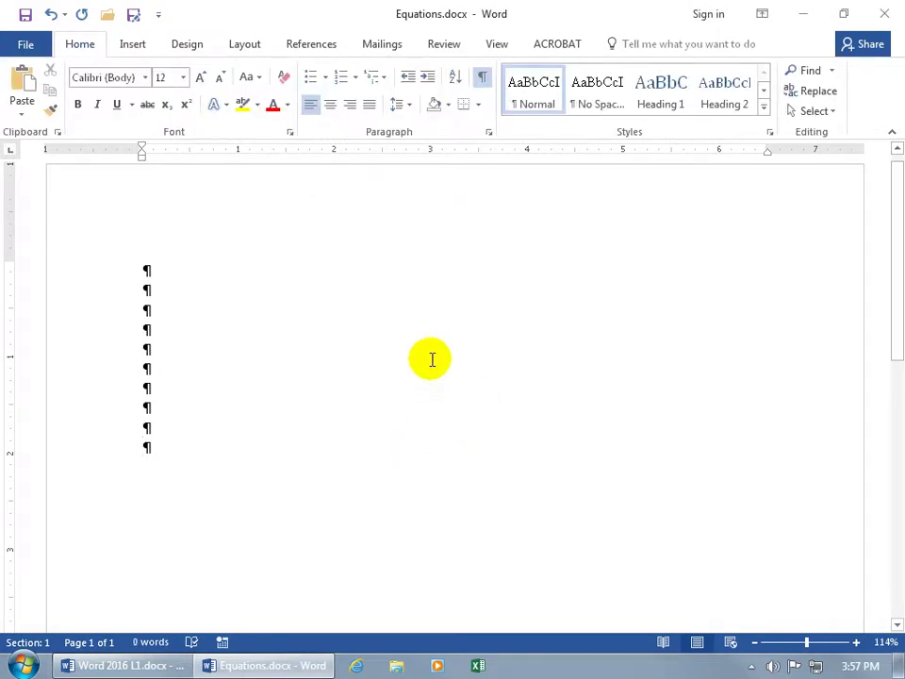
{"action": "left_click", "coordinate": [480, 76]}
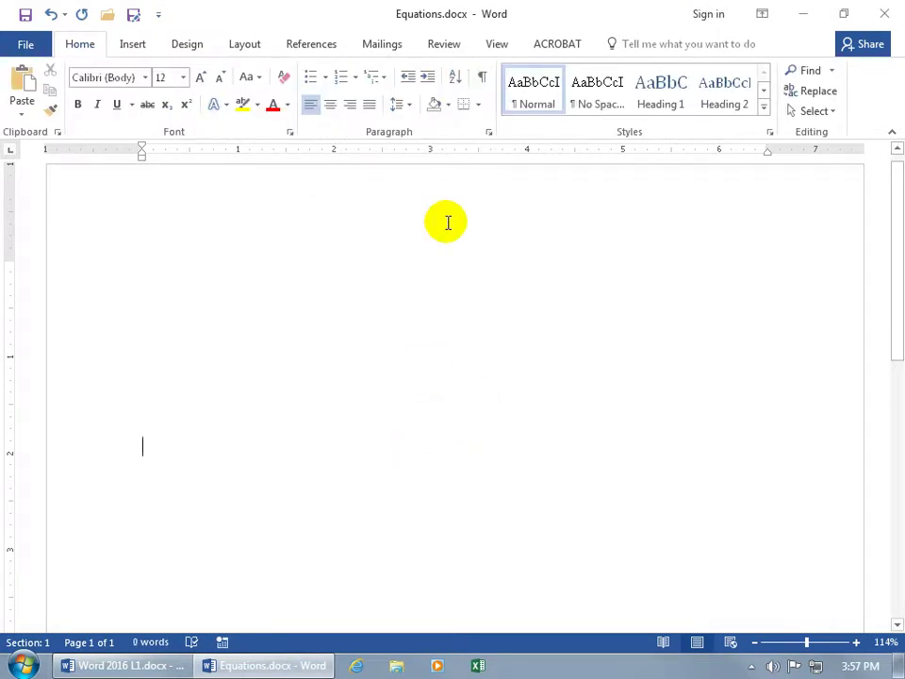
Step: Insert the Spiffy Eq. entry from the Equation gallery into the document
{"action": "left_click", "coordinate": [135, 44]}
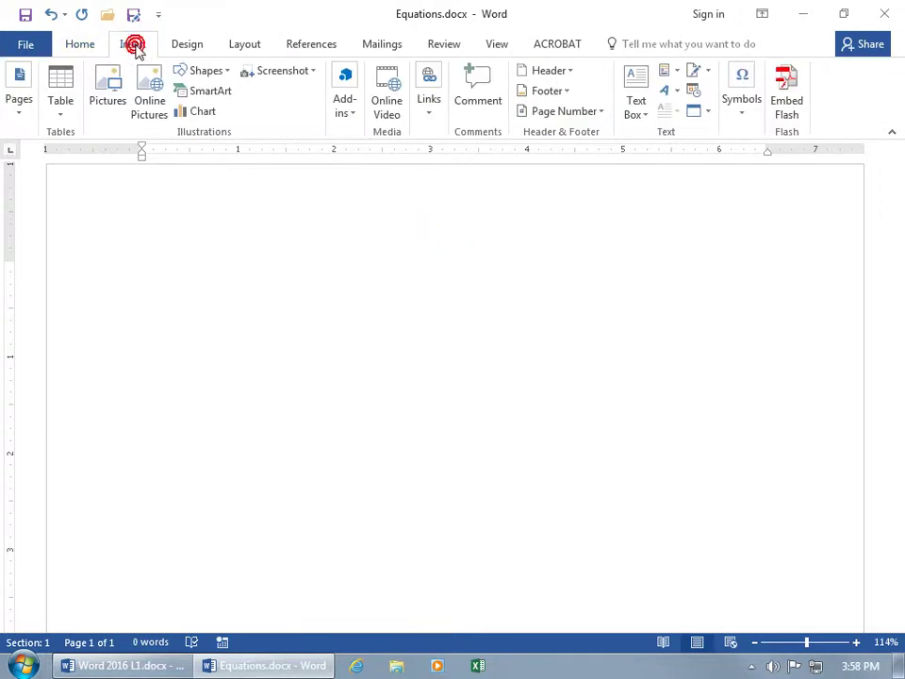
{"action": "left_click", "coordinate": [745, 106]}
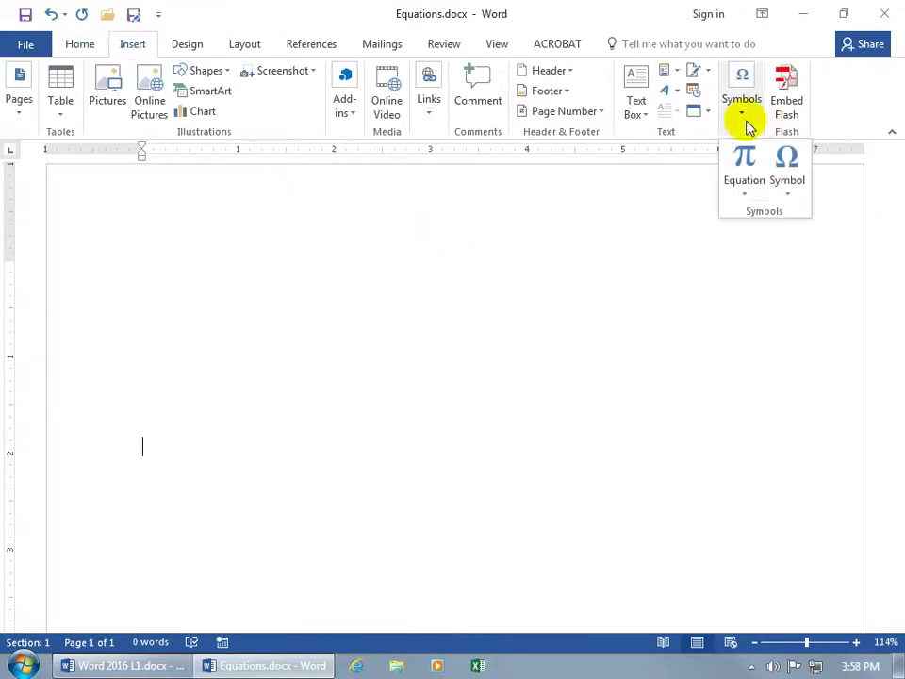
{"action": "left_click", "coordinate": [747, 196]}
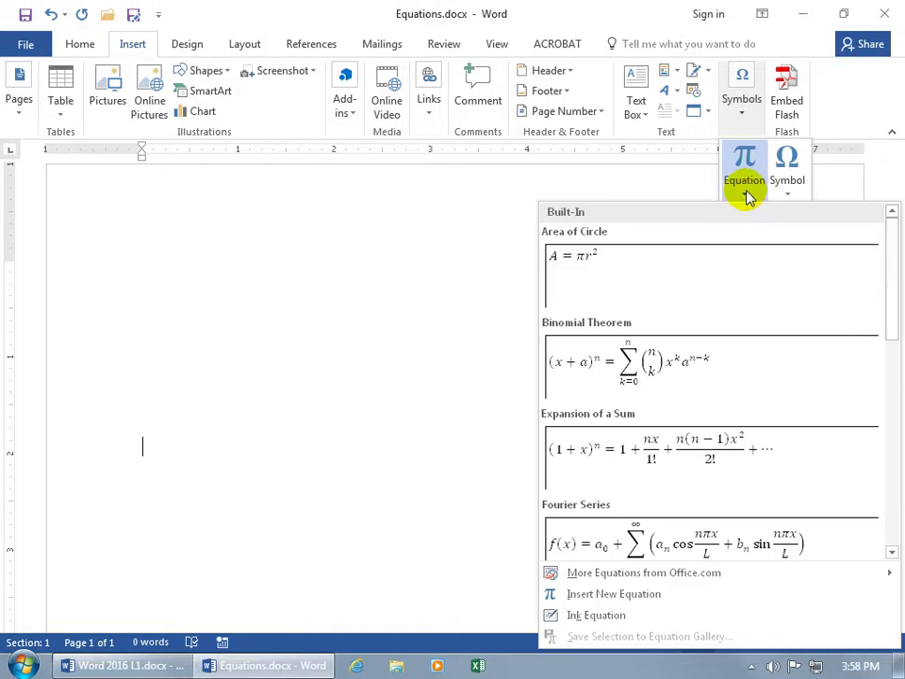
{"action": "left_click_drag", "start_coordinate": [886, 236], "coordinate": [891, 479]}
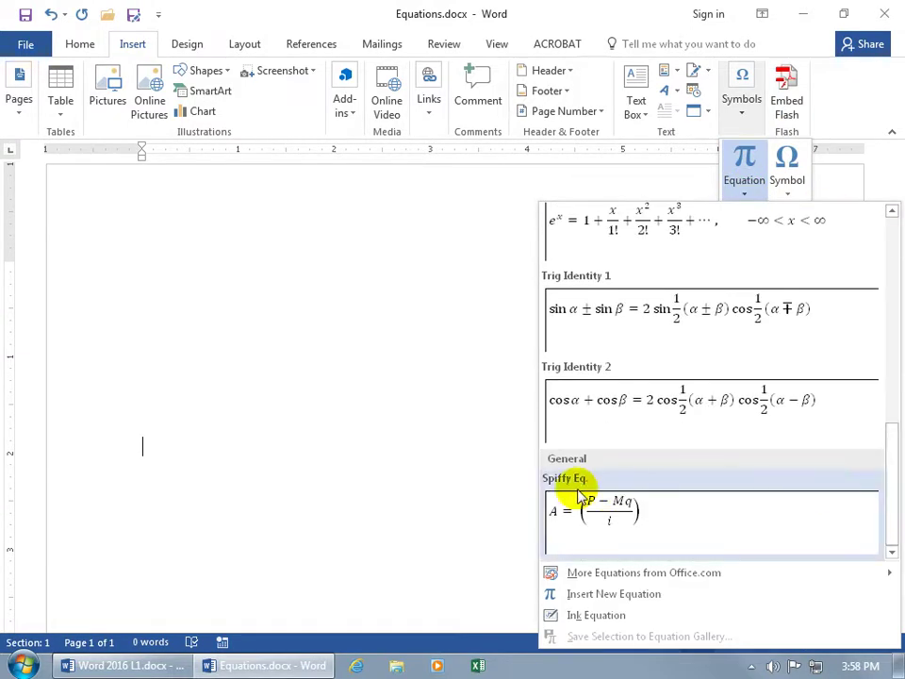
{"action": "left_click", "coordinate": [620, 526]}
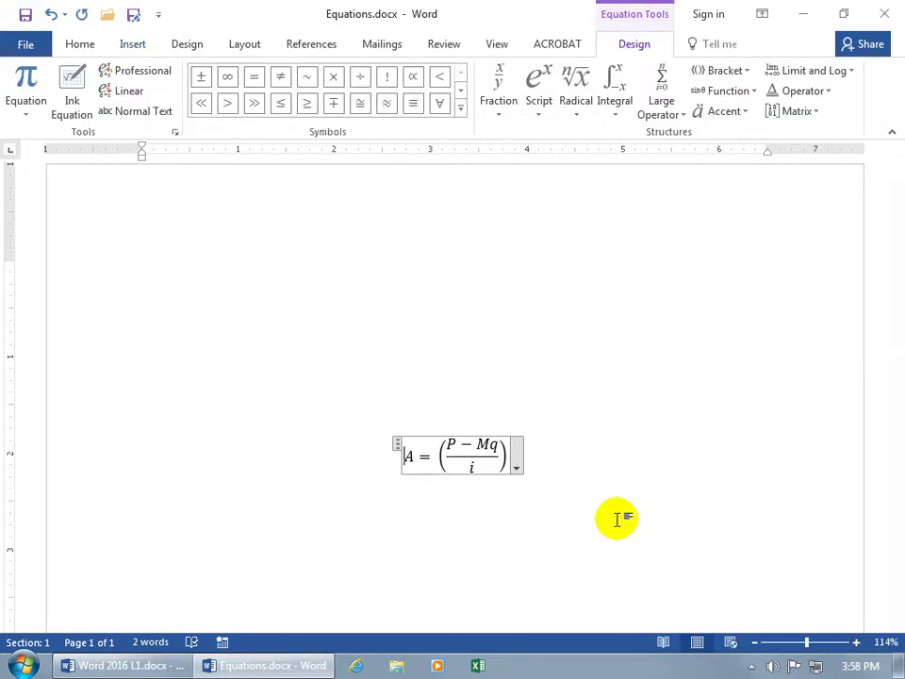
{"action": "scroll", "coordinate": [592, 445], "scroll_direction": "up", "scroll_amount": 1}
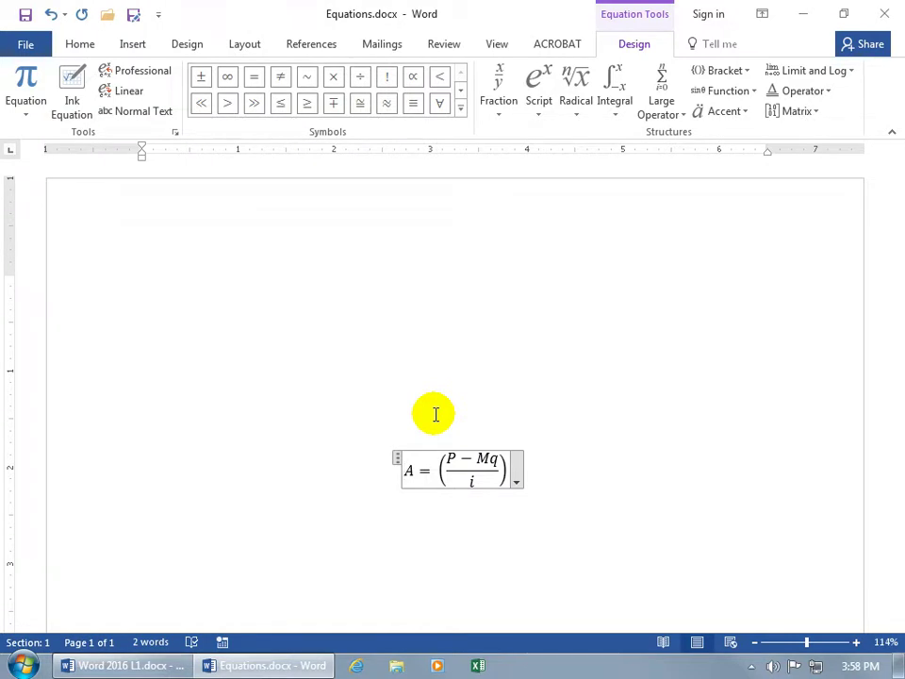
{"action": "left_click", "coordinate": [431, 469]}
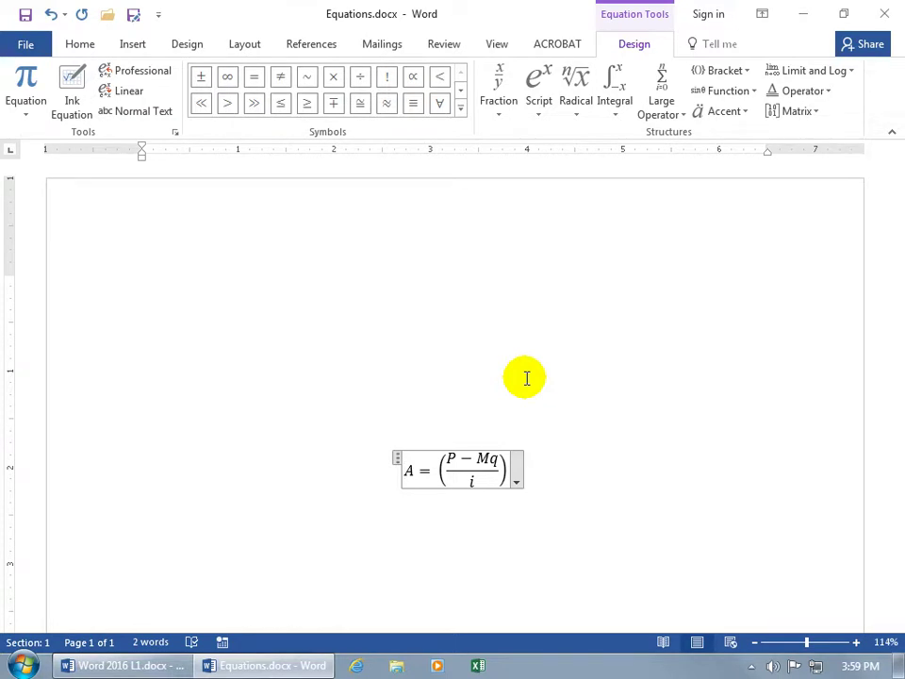
Step: Bring up the context menu for the Spiffy Eq. entry under General in the Equation gallery
{"action": "left_click", "coordinate": [133, 45]}
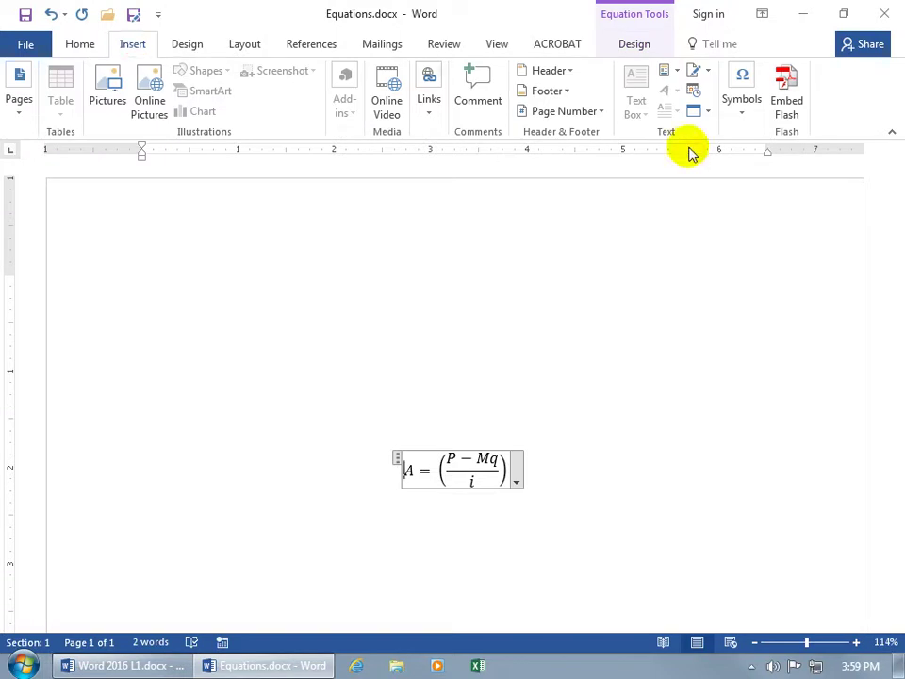
{"action": "left_click", "coordinate": [742, 111]}
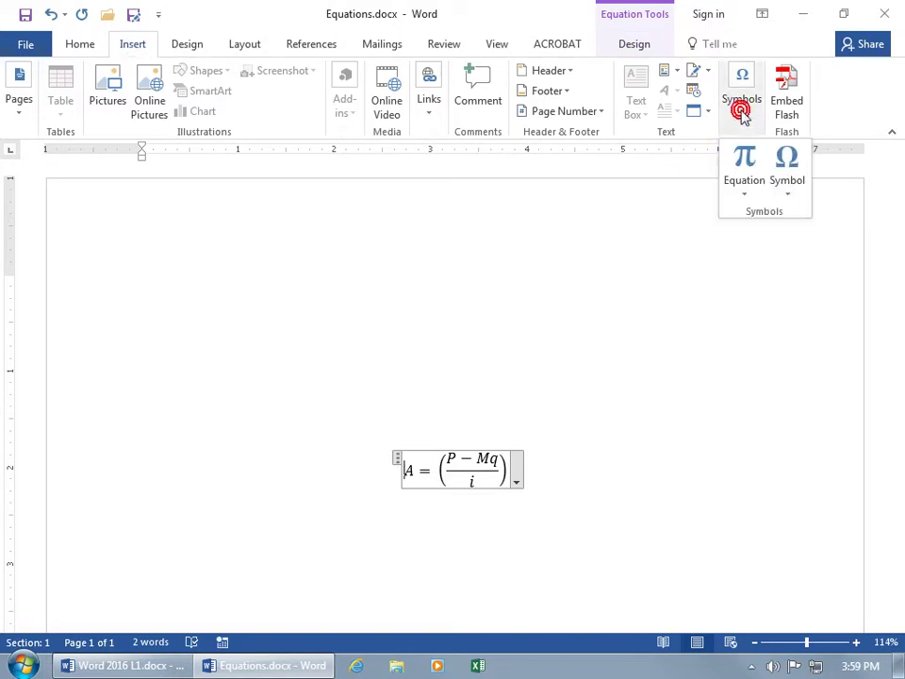
{"action": "left_click", "coordinate": [752, 193]}
{"action": "left_click_drag", "start_coordinate": [891, 250], "coordinate": [894, 432]}
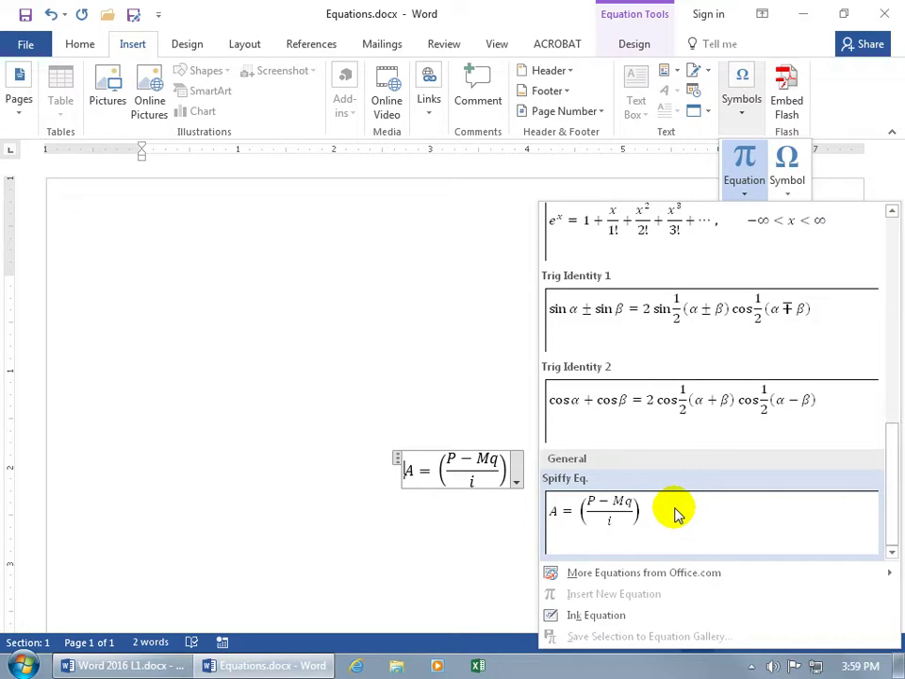
{"action": "right_click", "coordinate": [675, 513]}
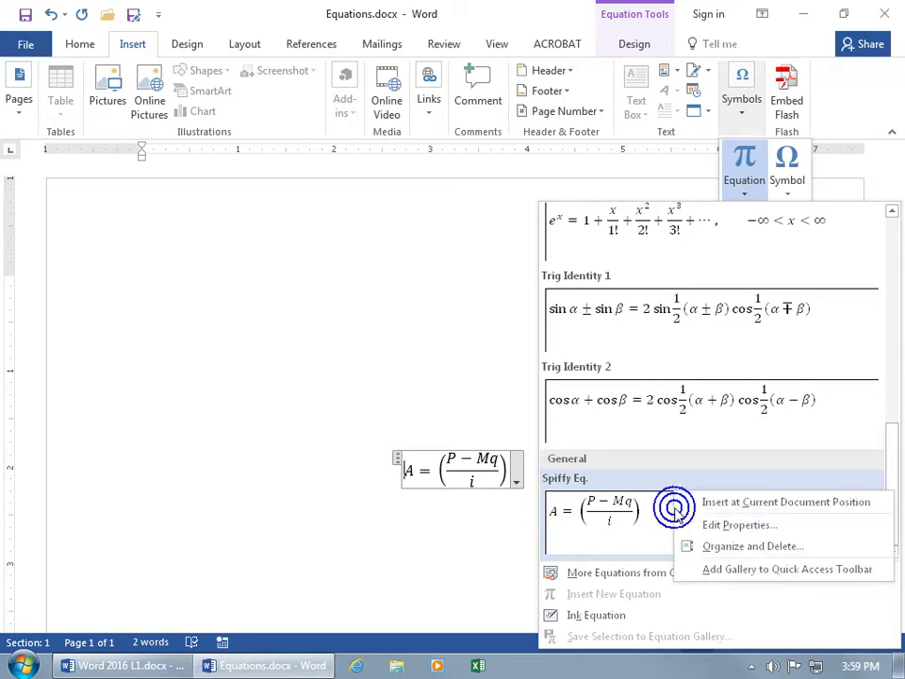
Step: Open the Building Blocks Organizer and view Spiffy Eq.'s properties without changing them
{"action": "left_click", "coordinate": [719, 546]}
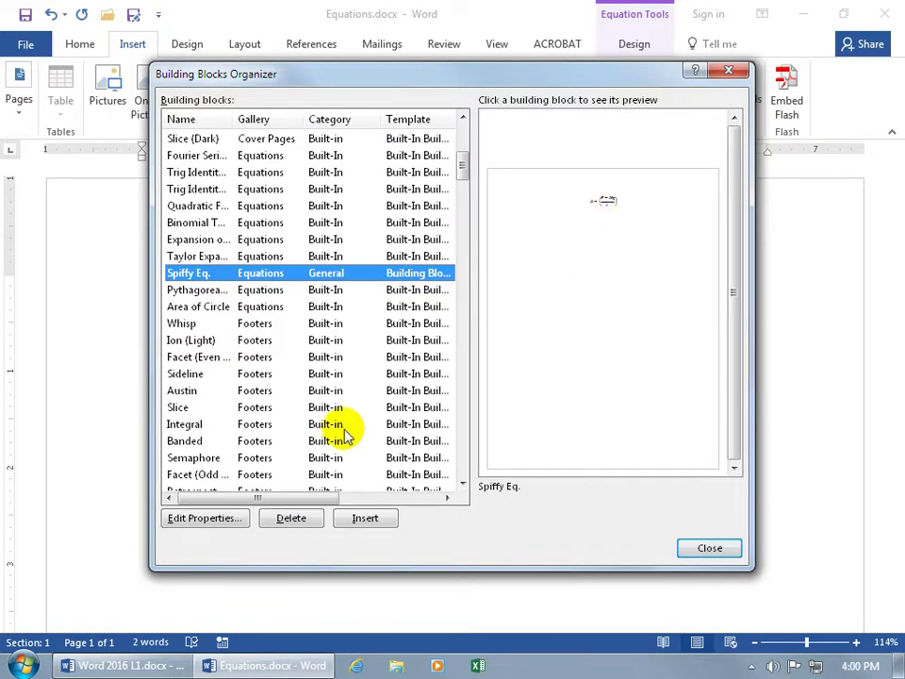
{"action": "left_click", "coordinate": [223, 522]}
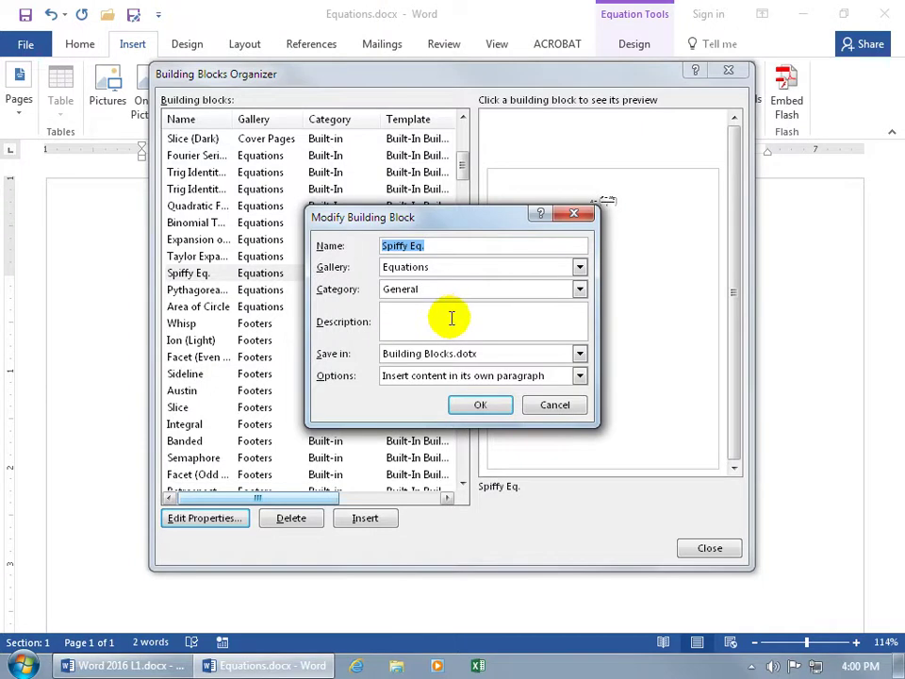
{"action": "left_click", "coordinate": [564, 404]}
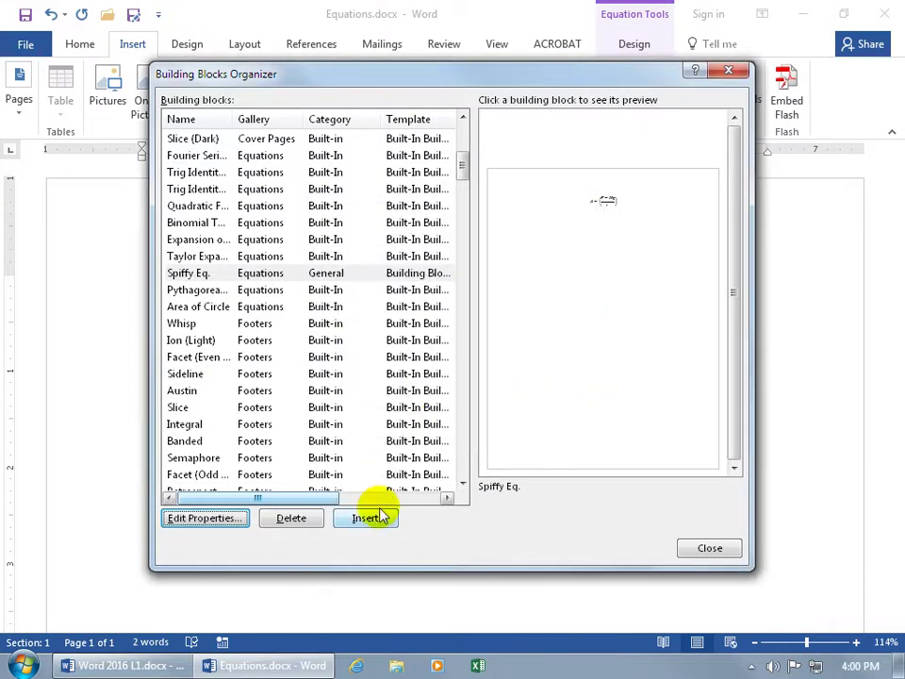
Step: Delete the Spiffy Eq. building block, confirm, and close the organizer
{"action": "left_click", "coordinate": [264, 274]}
{"action": "left_click", "coordinate": [298, 520]}
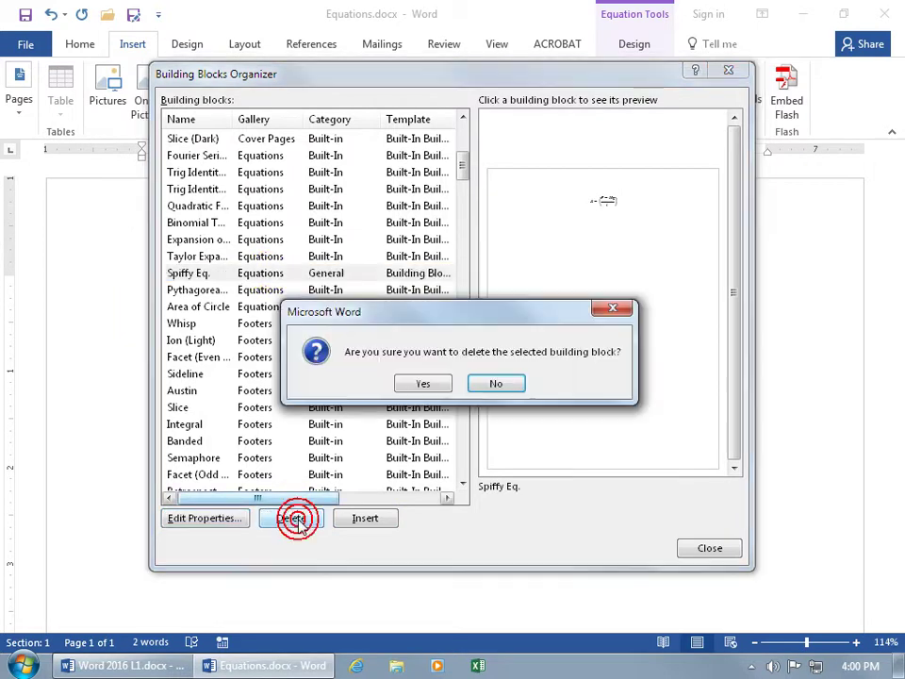
{"action": "left_click", "coordinate": [421, 384]}
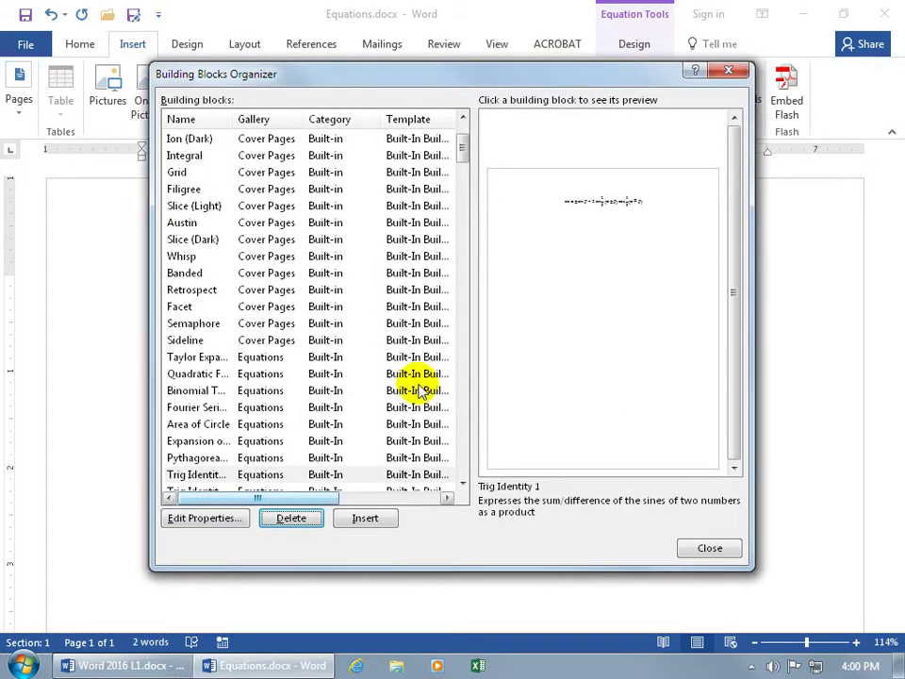
{"action": "left_click", "coordinate": [710, 548]}
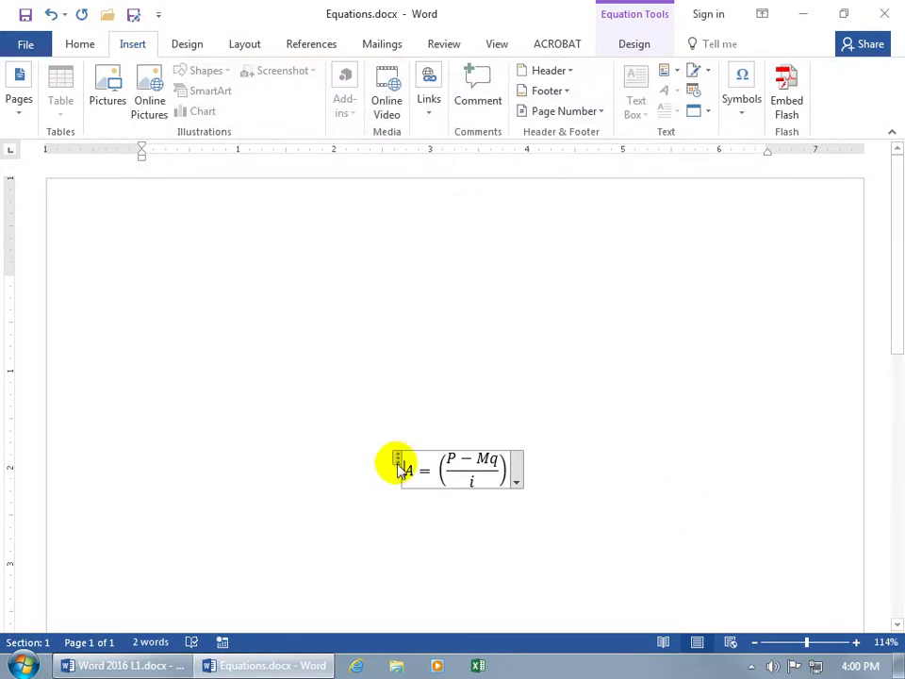
Step: Delete the Spiffy Eq. equation and insert the built-in Taylor Expansion equation instead
{"action": "left_click", "coordinate": [397, 460]}
{"action": "key", "text": "Delete"}
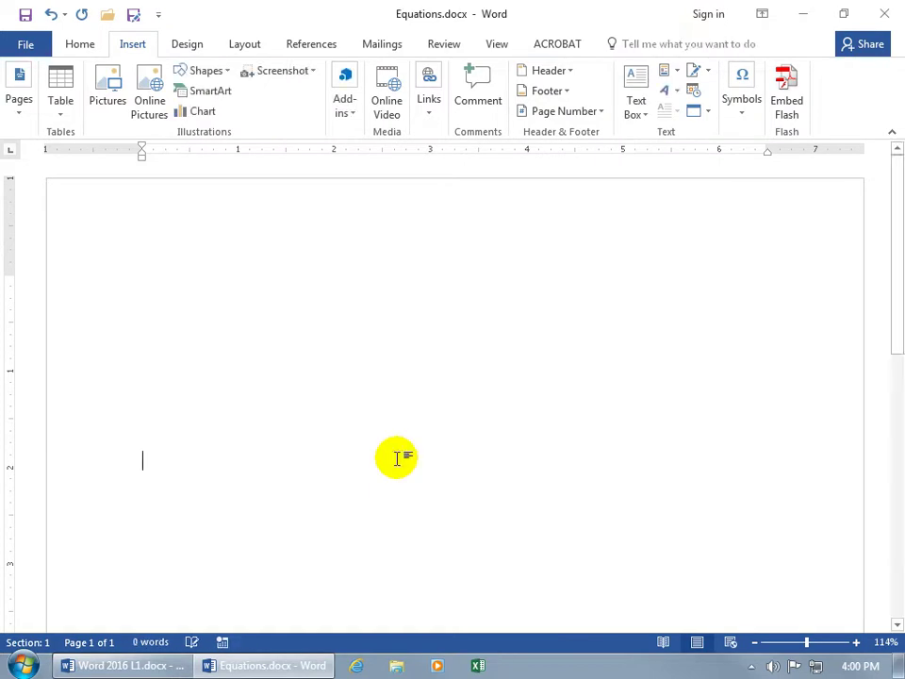
{"action": "left_click", "coordinate": [741, 104]}
{"action": "left_click", "coordinate": [754, 195]}
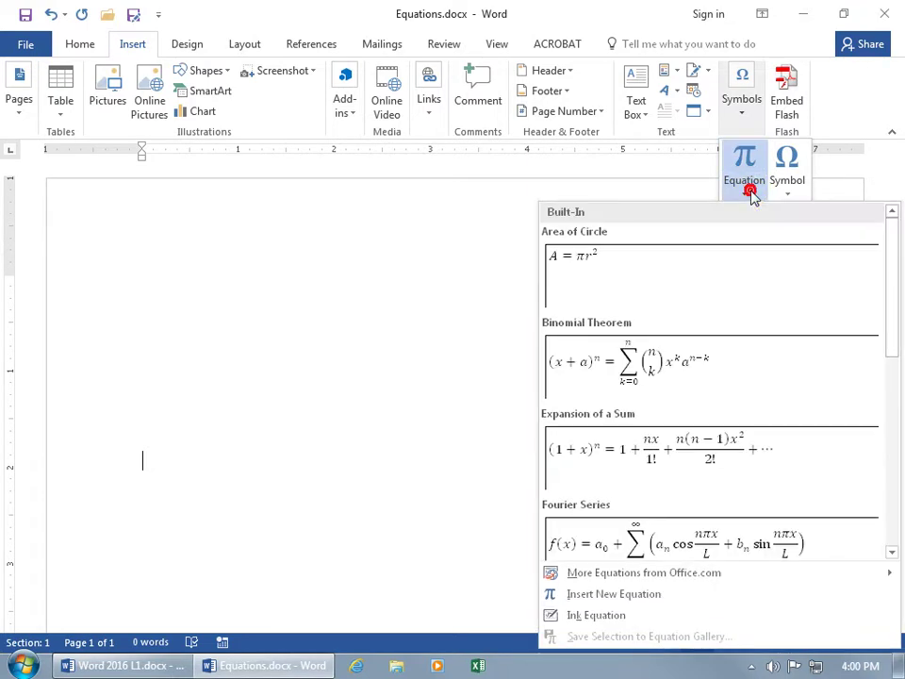
{"action": "left_click_drag", "start_coordinate": [891, 283], "coordinate": [891, 490]}
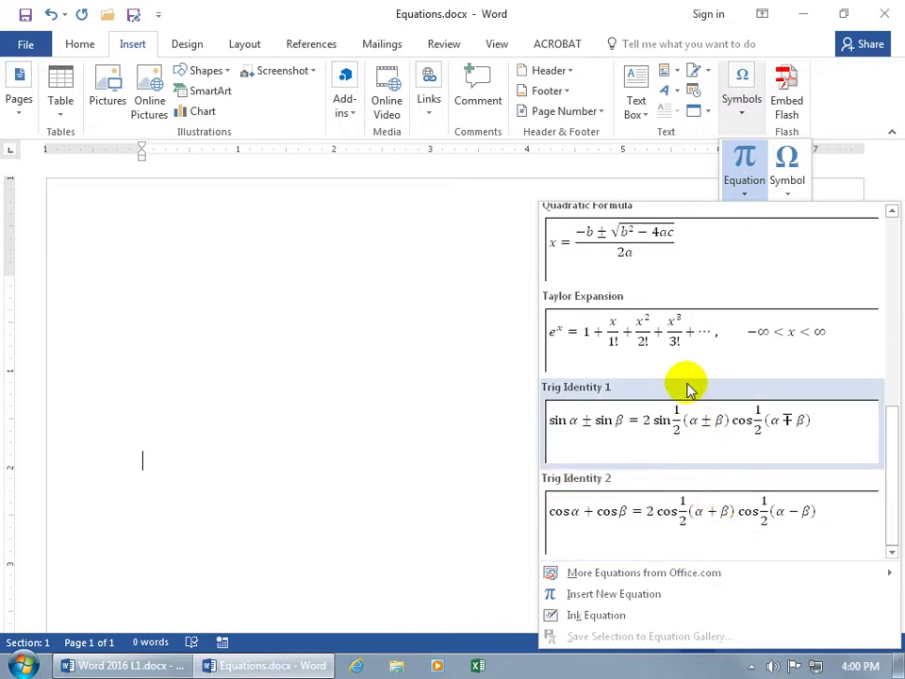
{"action": "left_click", "coordinate": [676, 347]}
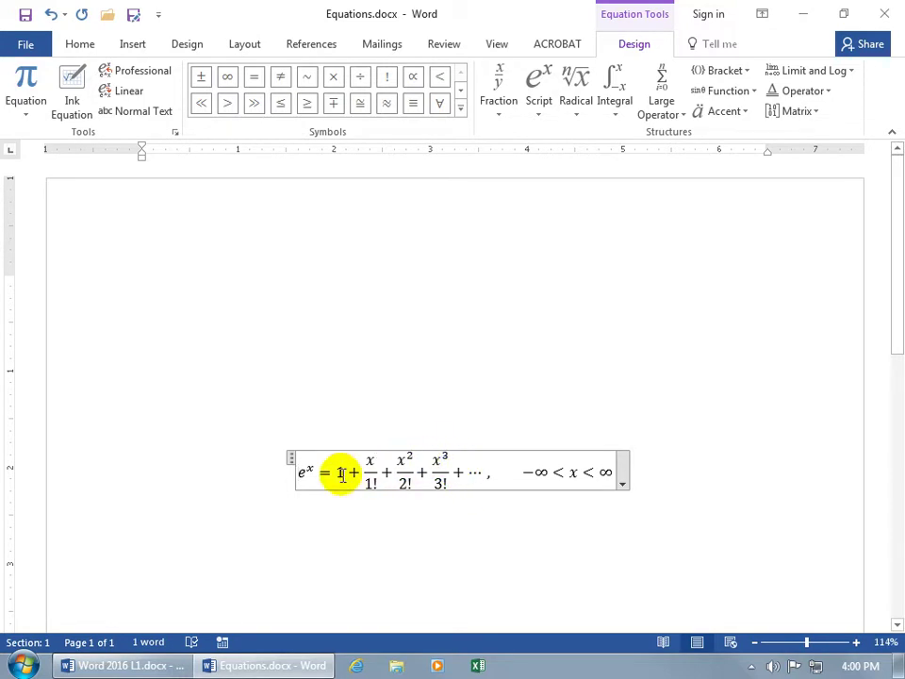
Step: Change the 1 after the equals sign to 2 so it reads e^x = 2, then bring up the equation's options
{"action": "left_click_drag", "start_coordinate": [335, 472], "coordinate": [345, 477]}
{"action": "type", "text": "2"}
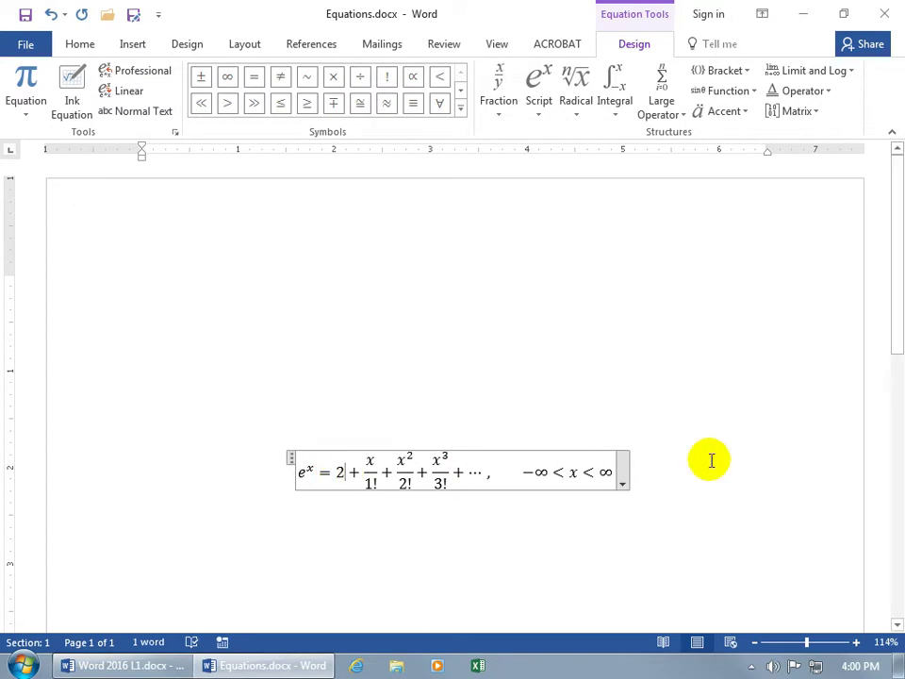
{"action": "left_click", "coordinate": [622, 477]}
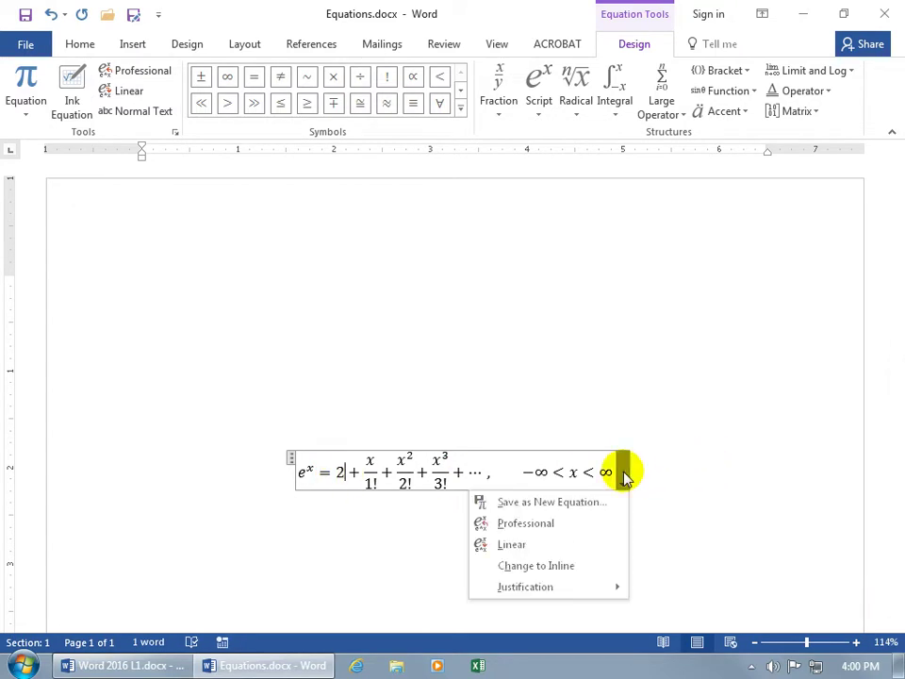